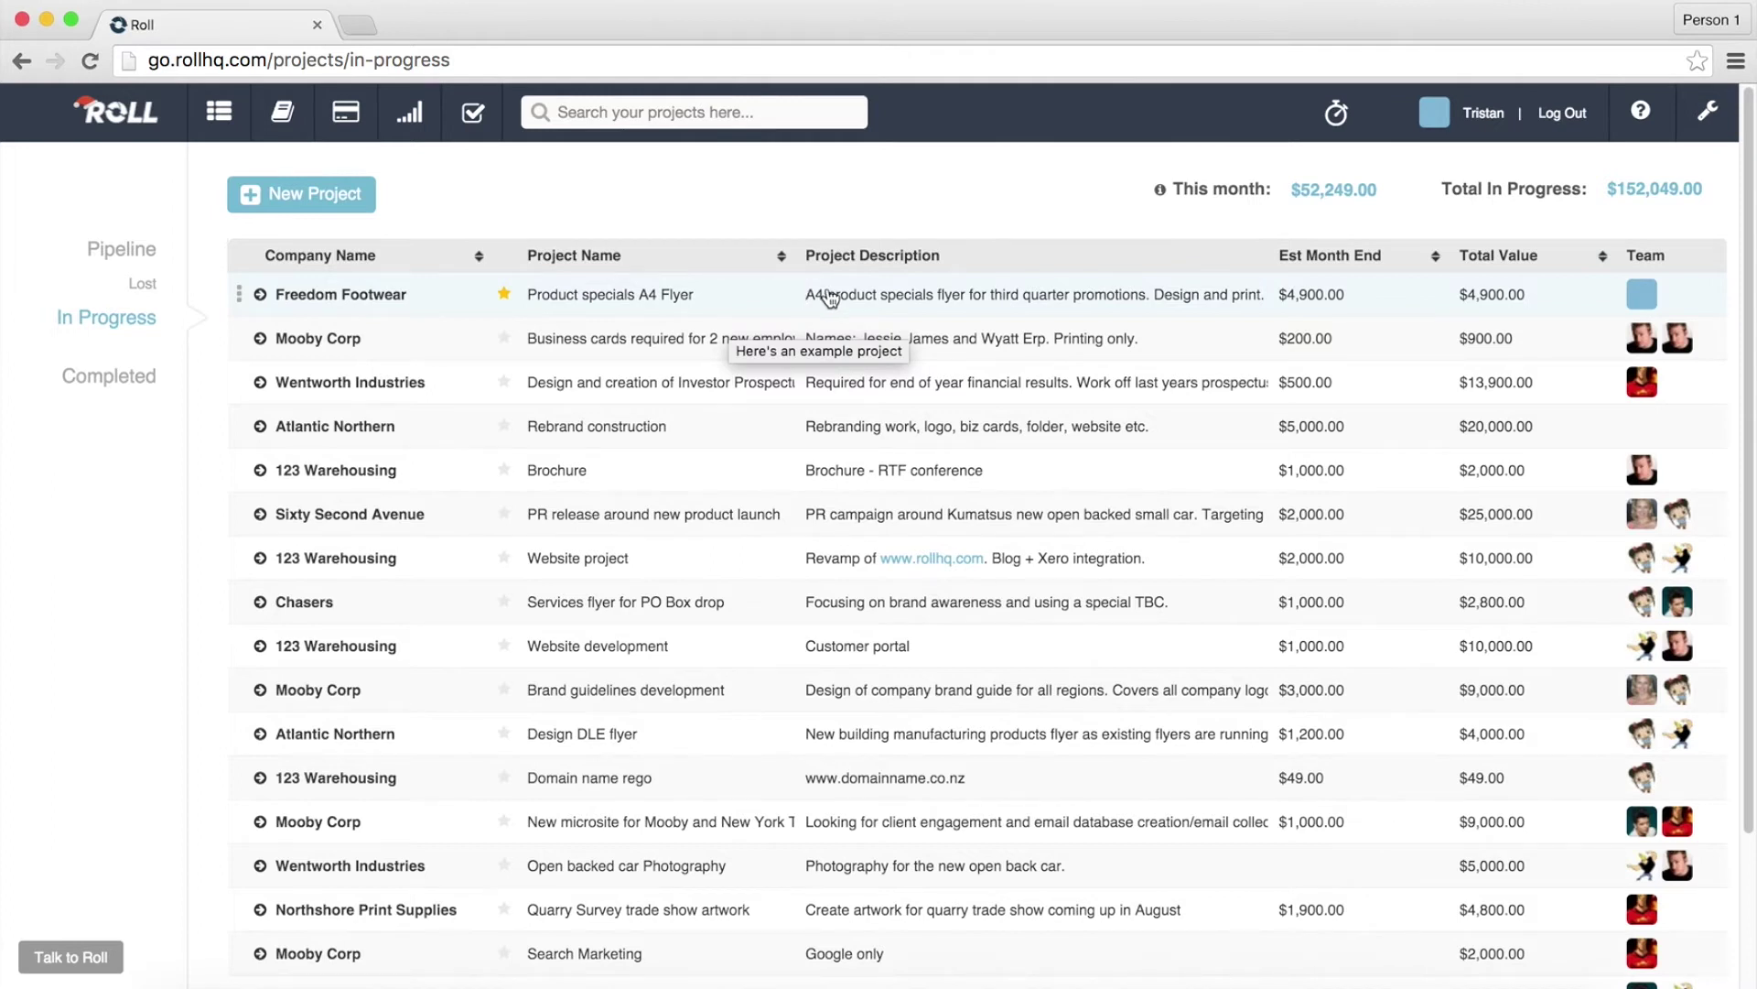
Add a new active timer and assign it to the Freedom Footwear project Product specials A4 Flyer
{"action": "left_click", "coordinate": [1347, 122]}
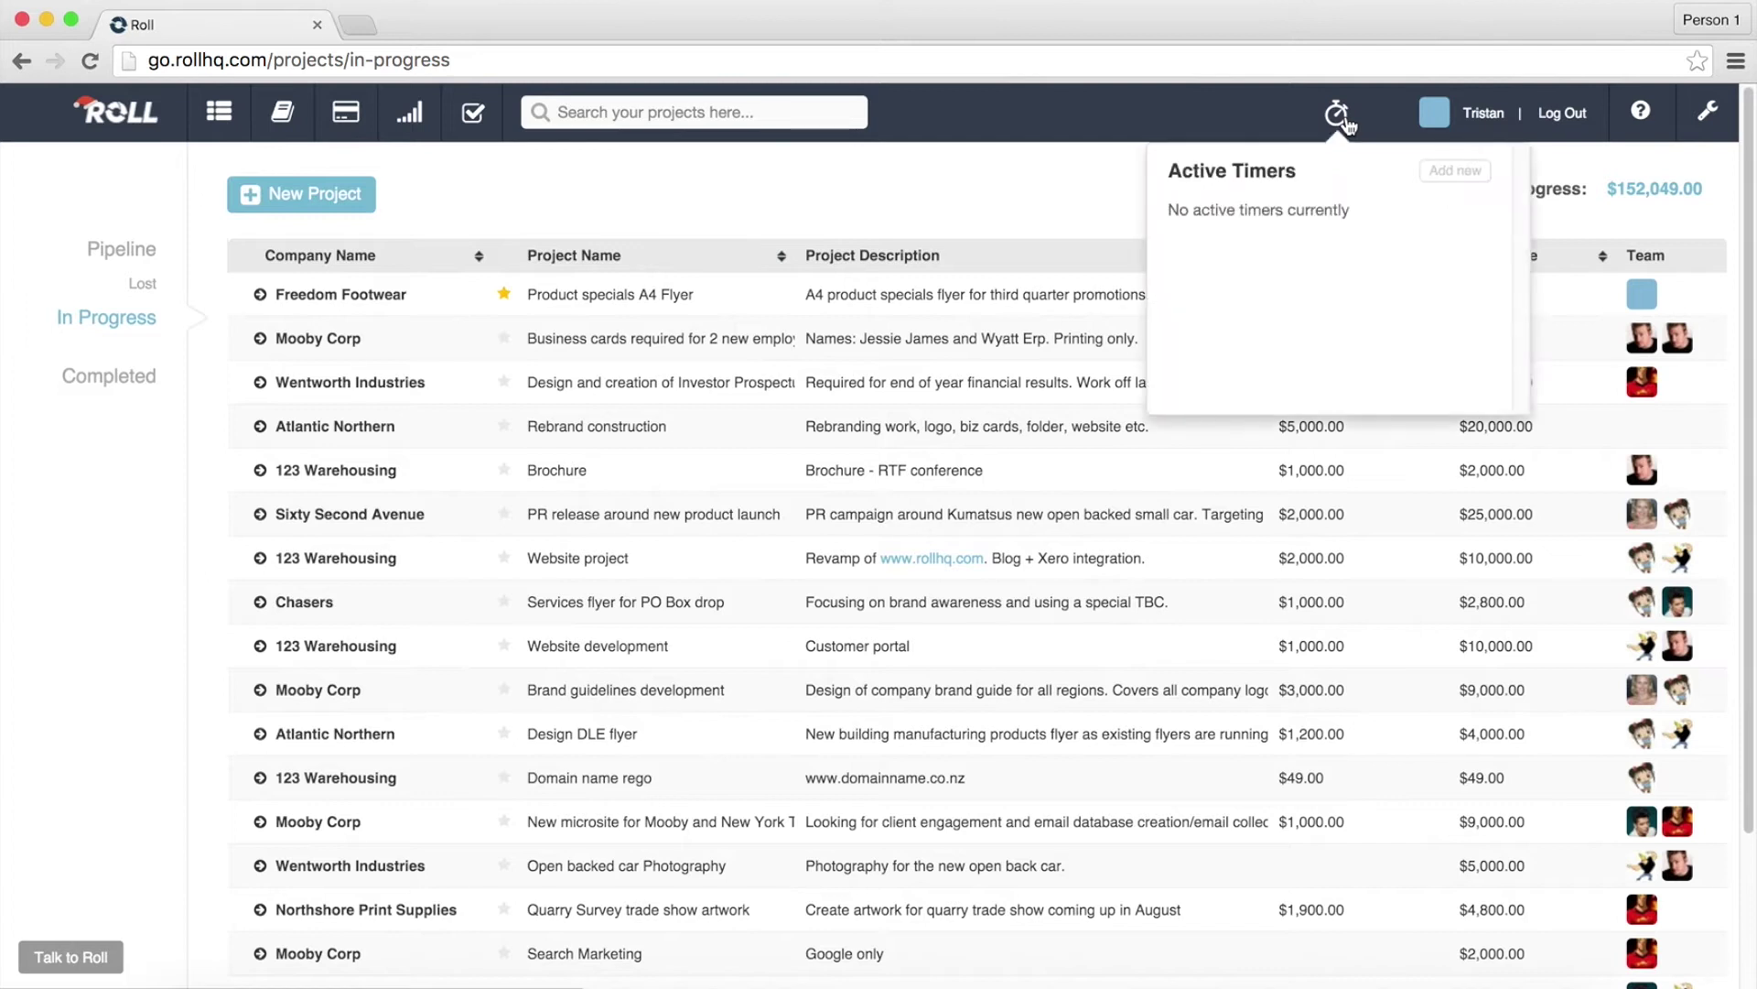
{"action": "left_click", "coordinate": [1453, 177]}
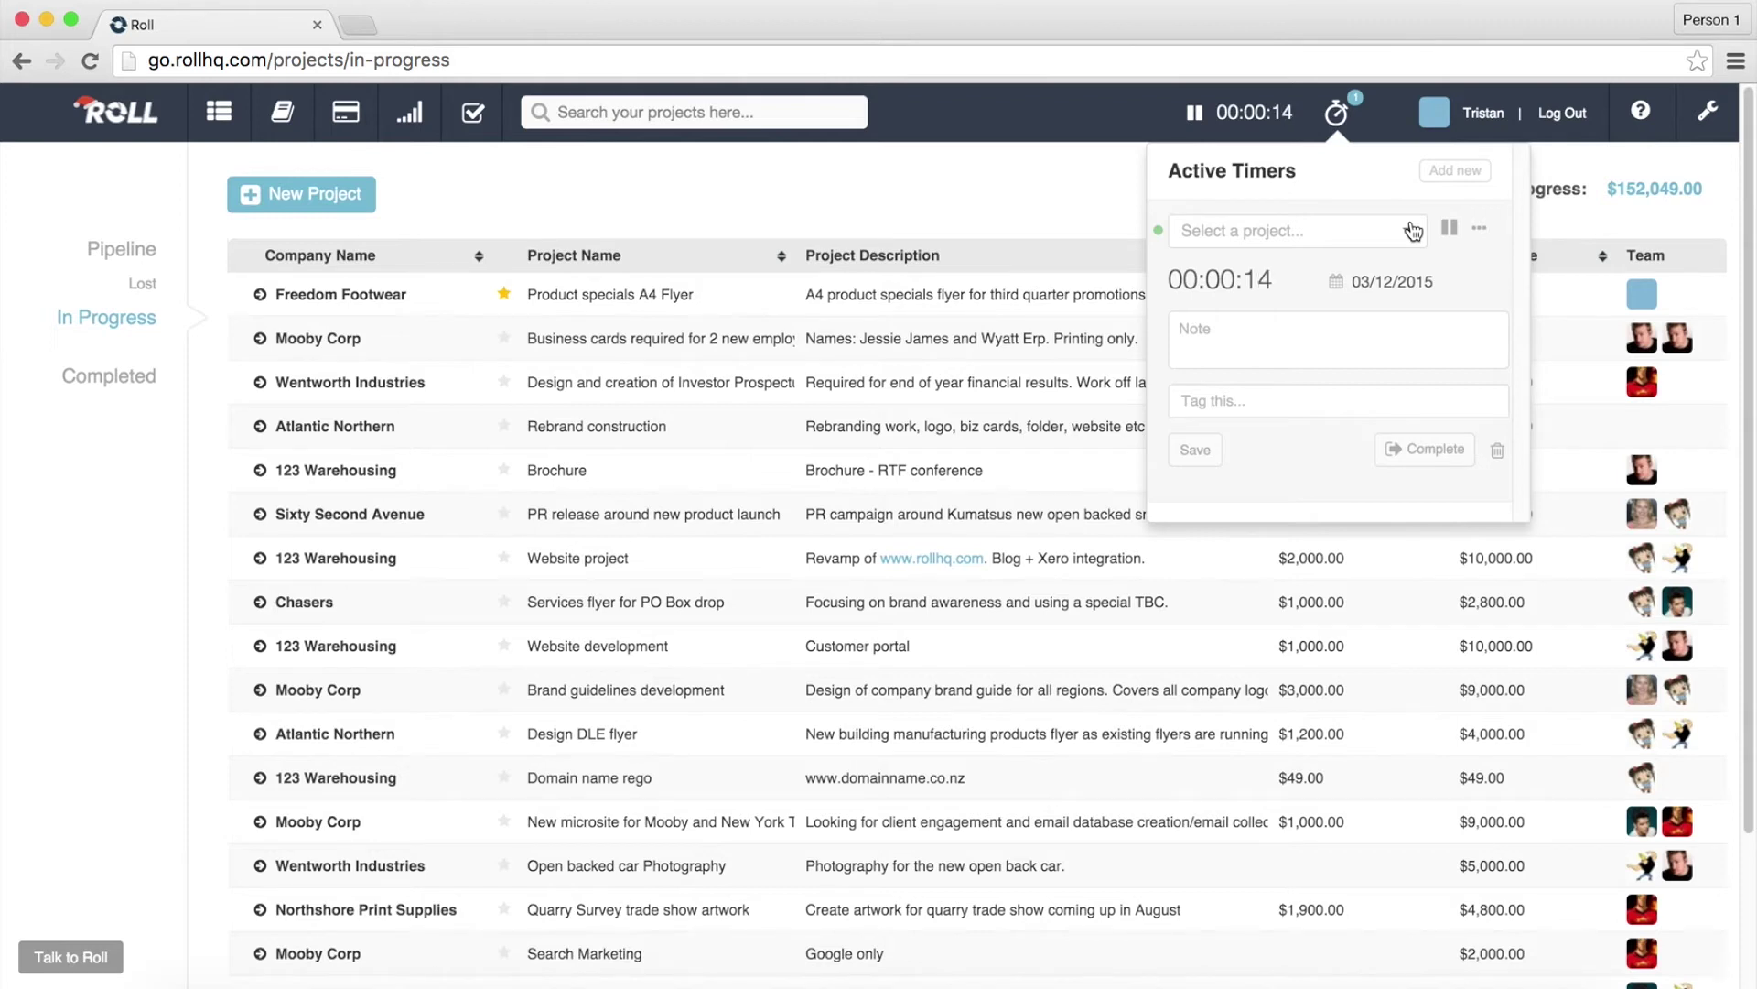
{"action": "left_click", "coordinate": [1414, 231]}
{"action": "scroll", "coordinate": [1290, 357], "scroll_direction": "down", "scroll_amount": 8}
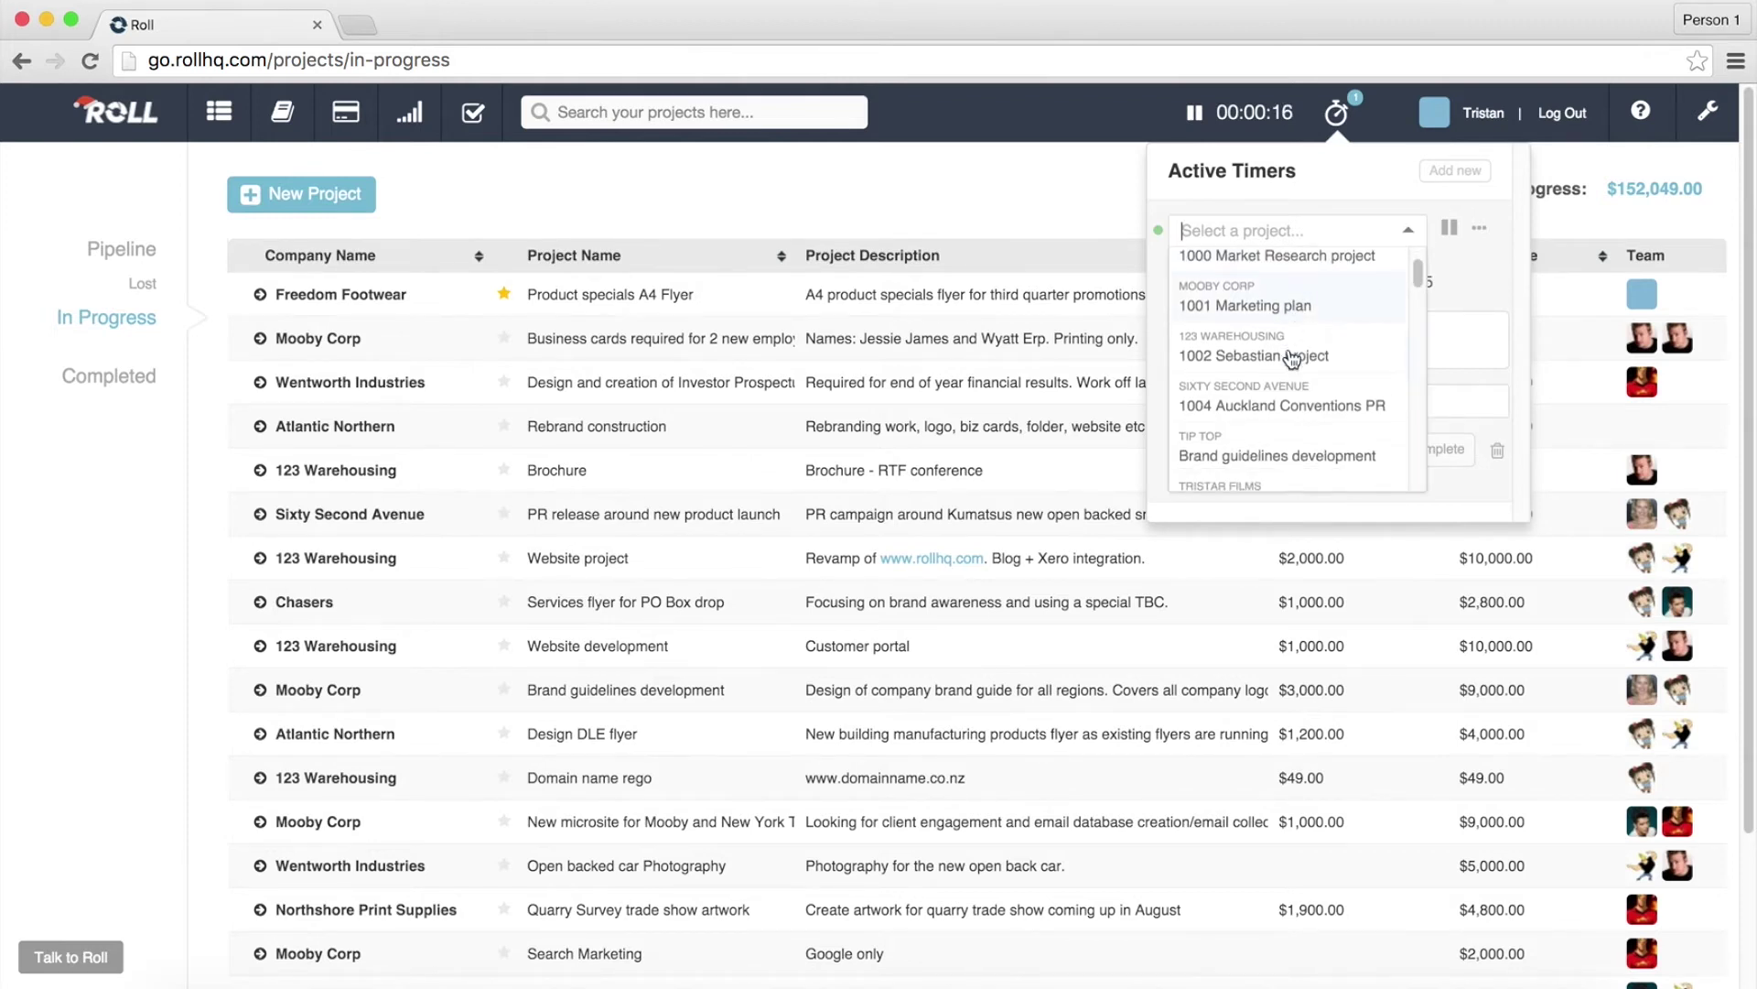
{"action": "scroll", "coordinate": [1291, 357], "scroll_direction": "down", "scroll_amount": 6}
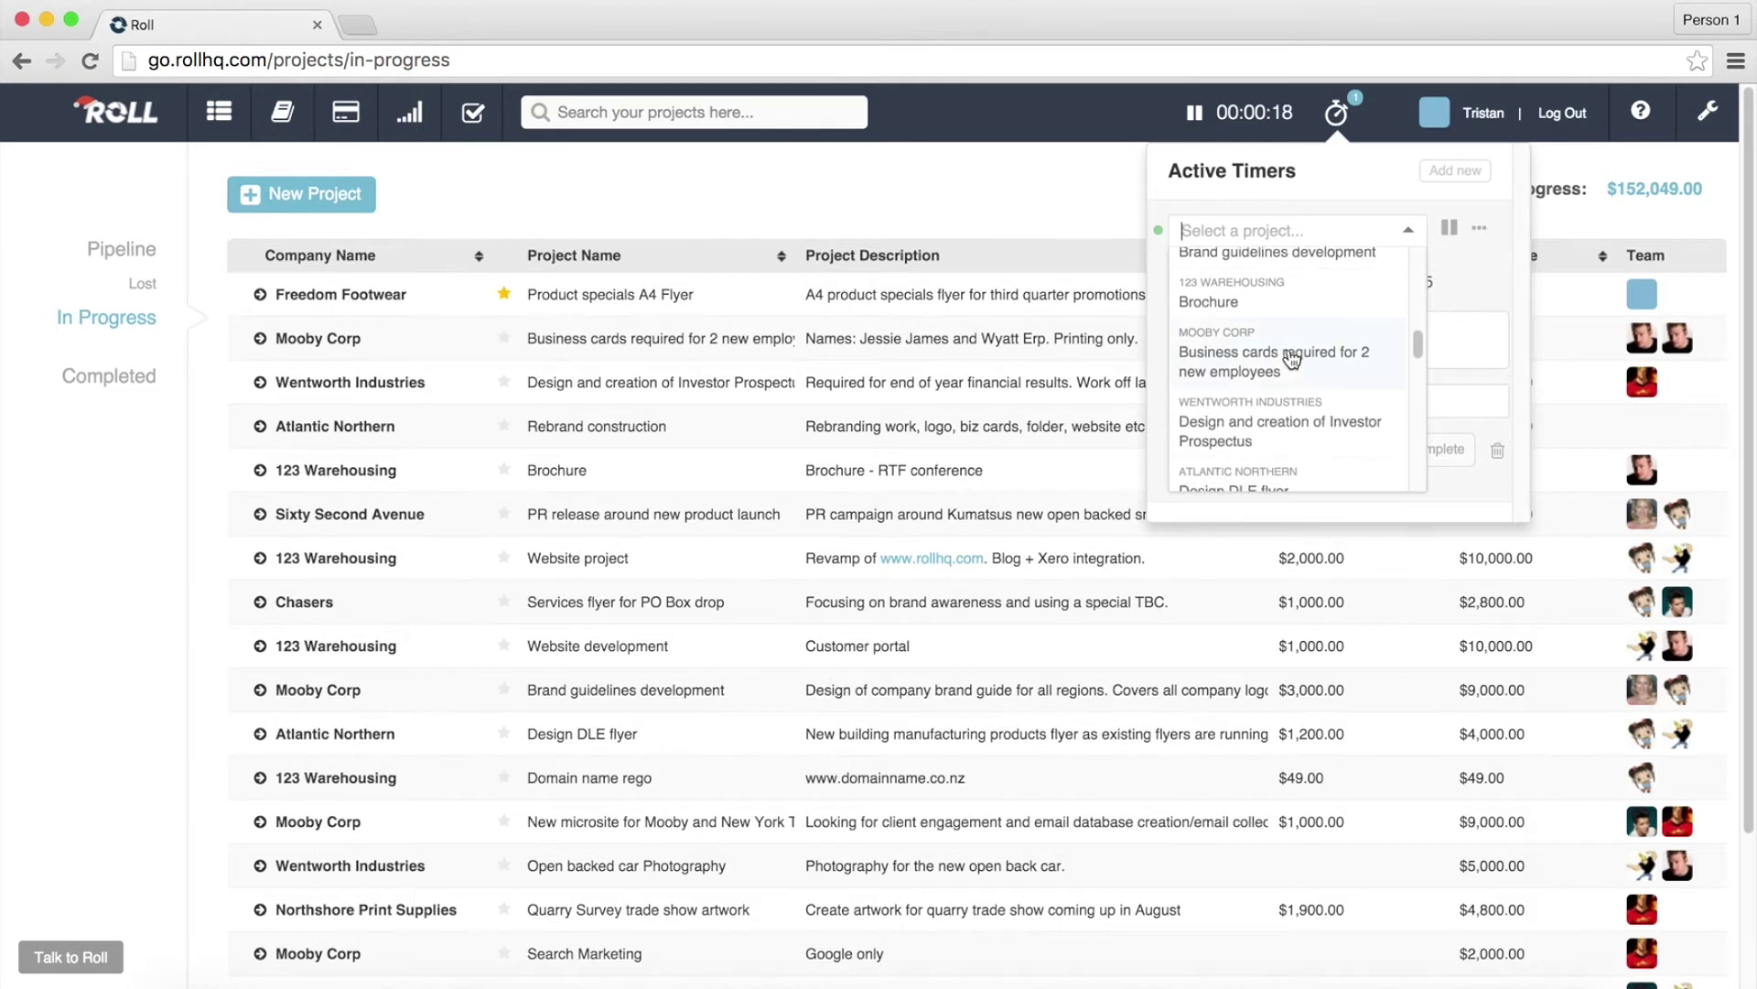
{"action": "scroll", "coordinate": [1292, 358], "scroll_direction": "down", "scroll_amount": 6}
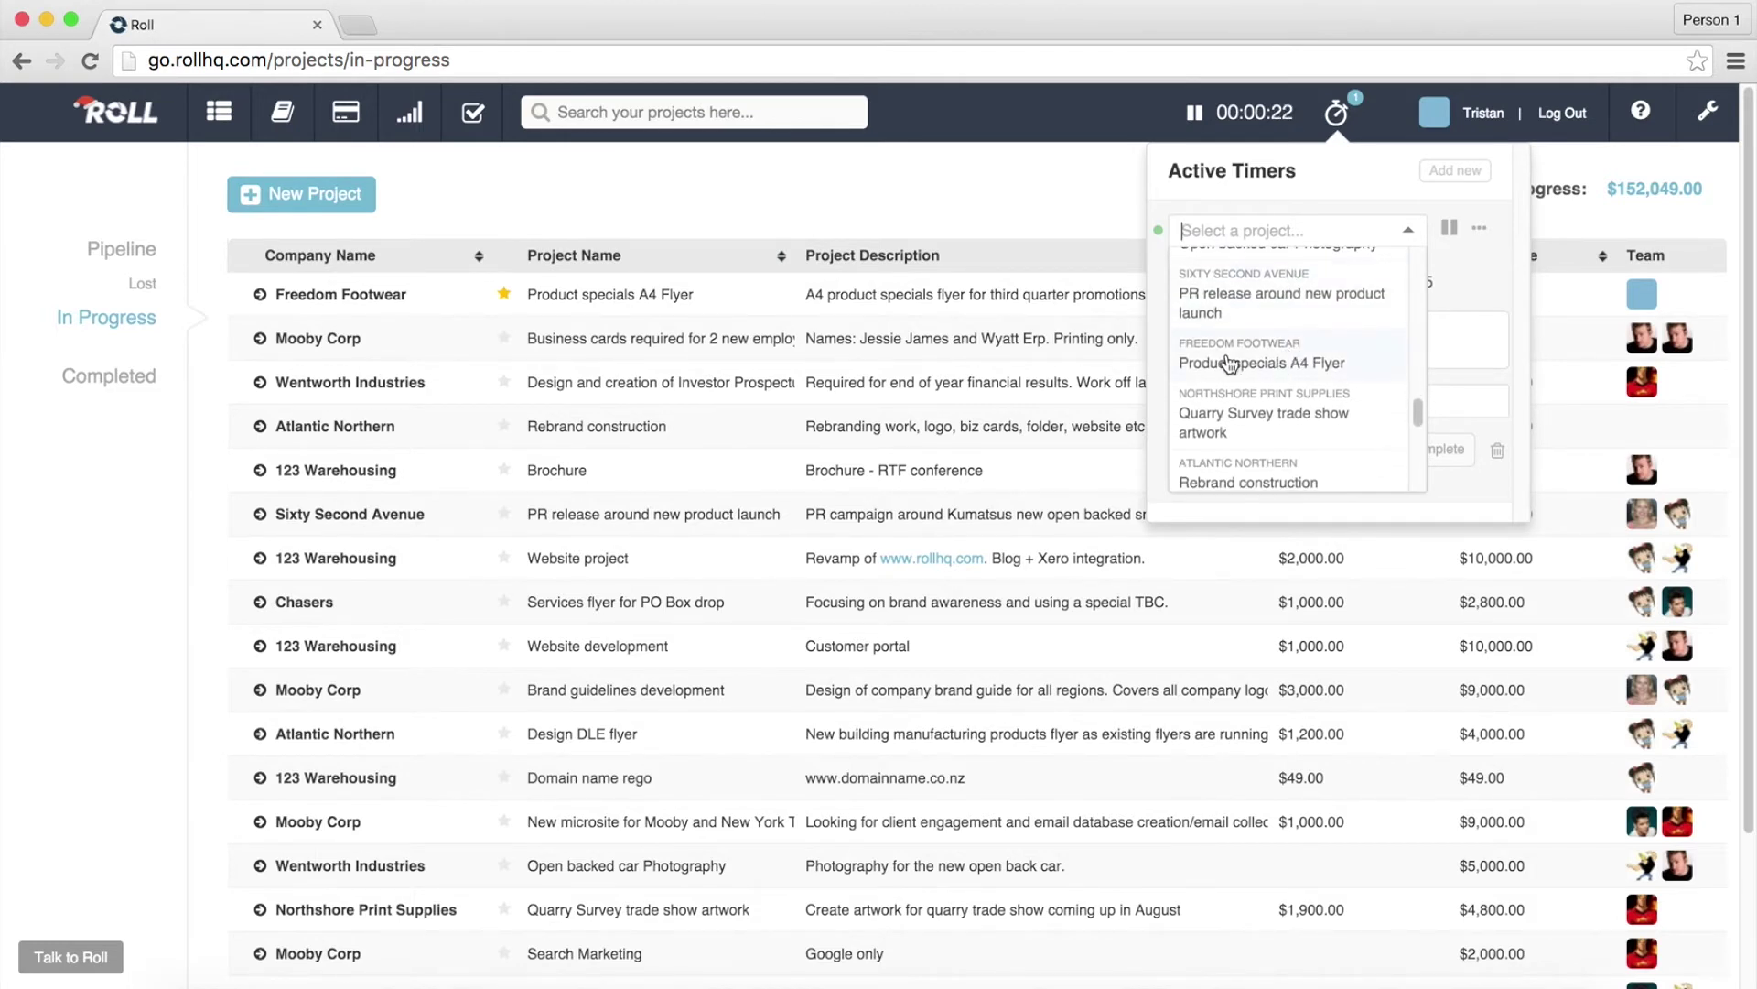
{"action": "left_click", "coordinate": [1288, 358]}
Give the Product specials A4 Flyer timer the note "Design start" and the tag Design, and save it
{"action": "left_click", "coordinate": [1256, 342]}
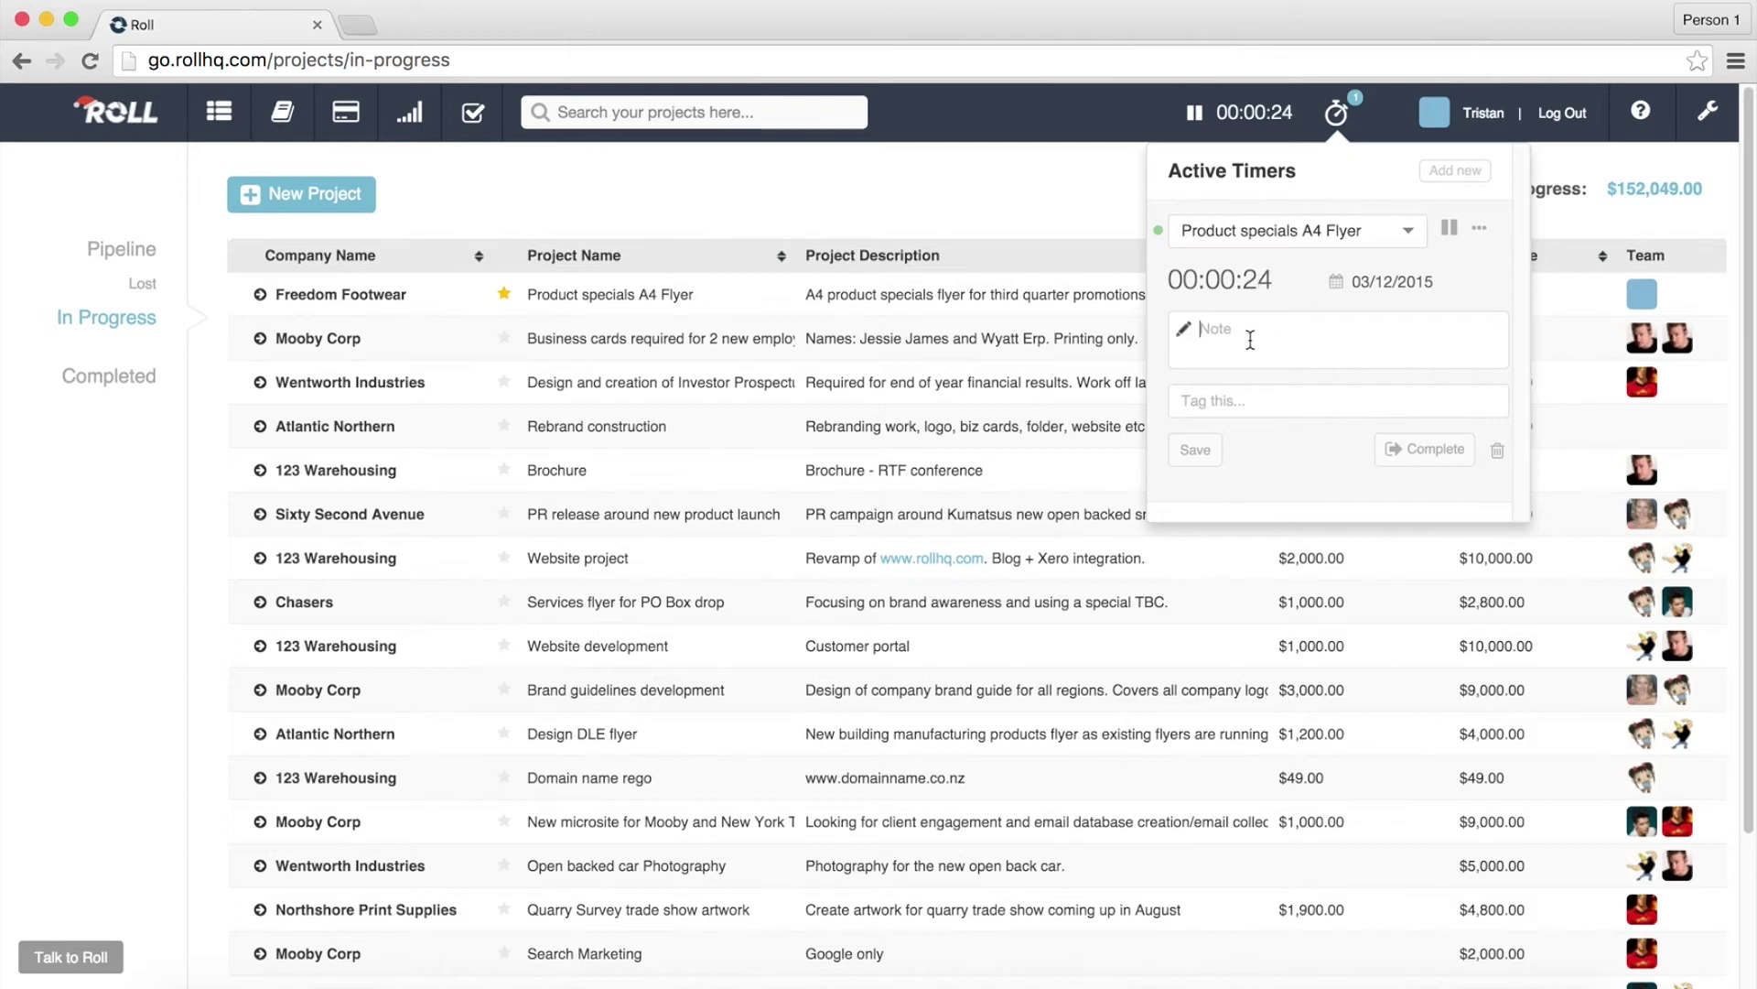
{"action": "type", "text": "Design start"}
{"action": "key", "text": "Tab"}
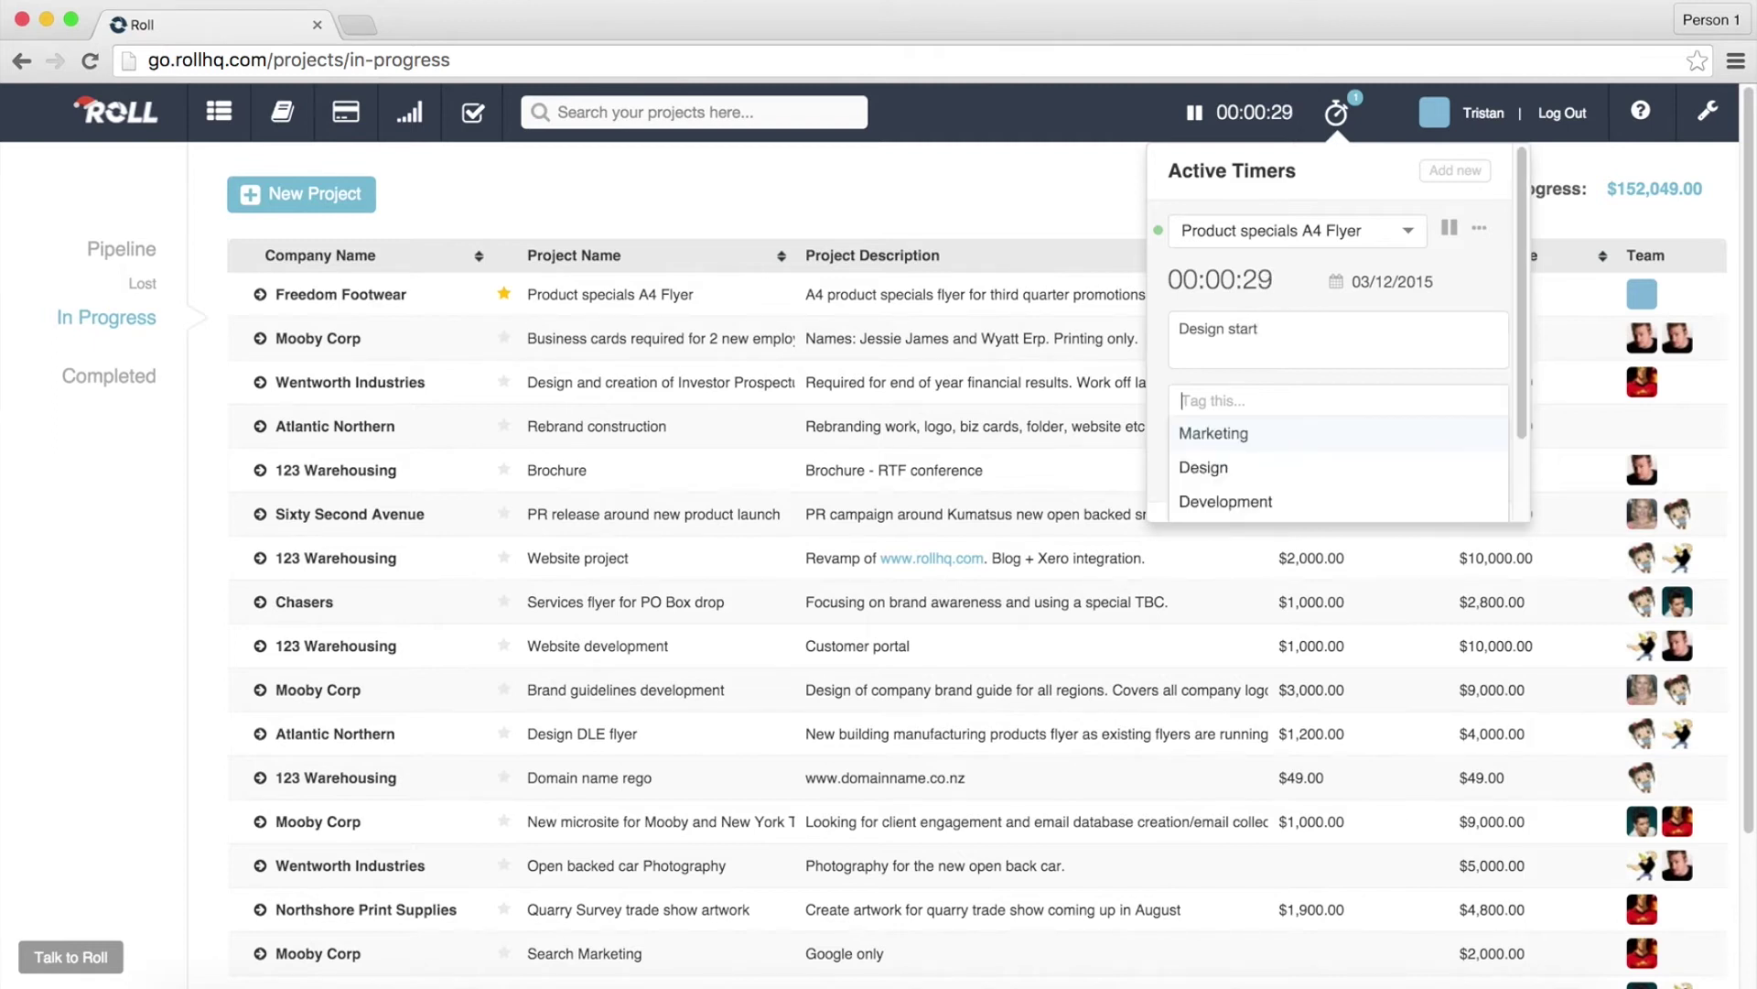
{"action": "left_click", "coordinate": [1210, 465]}
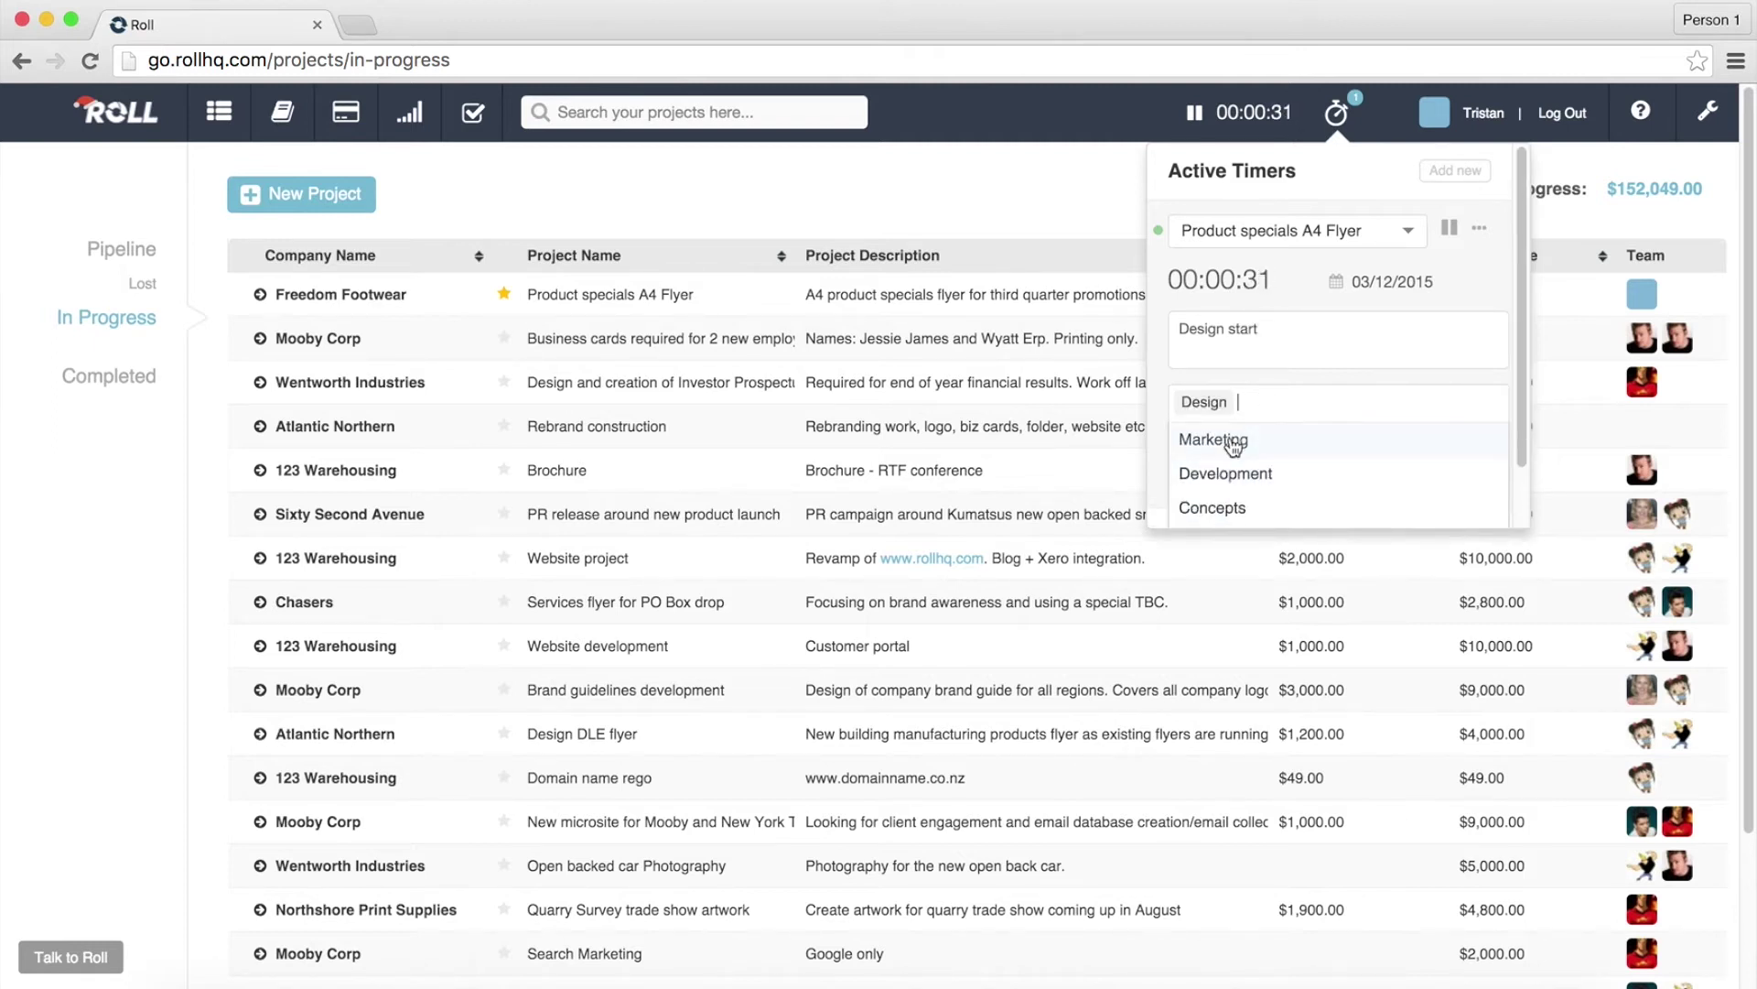
{"action": "left_click", "coordinate": [1271, 376]}
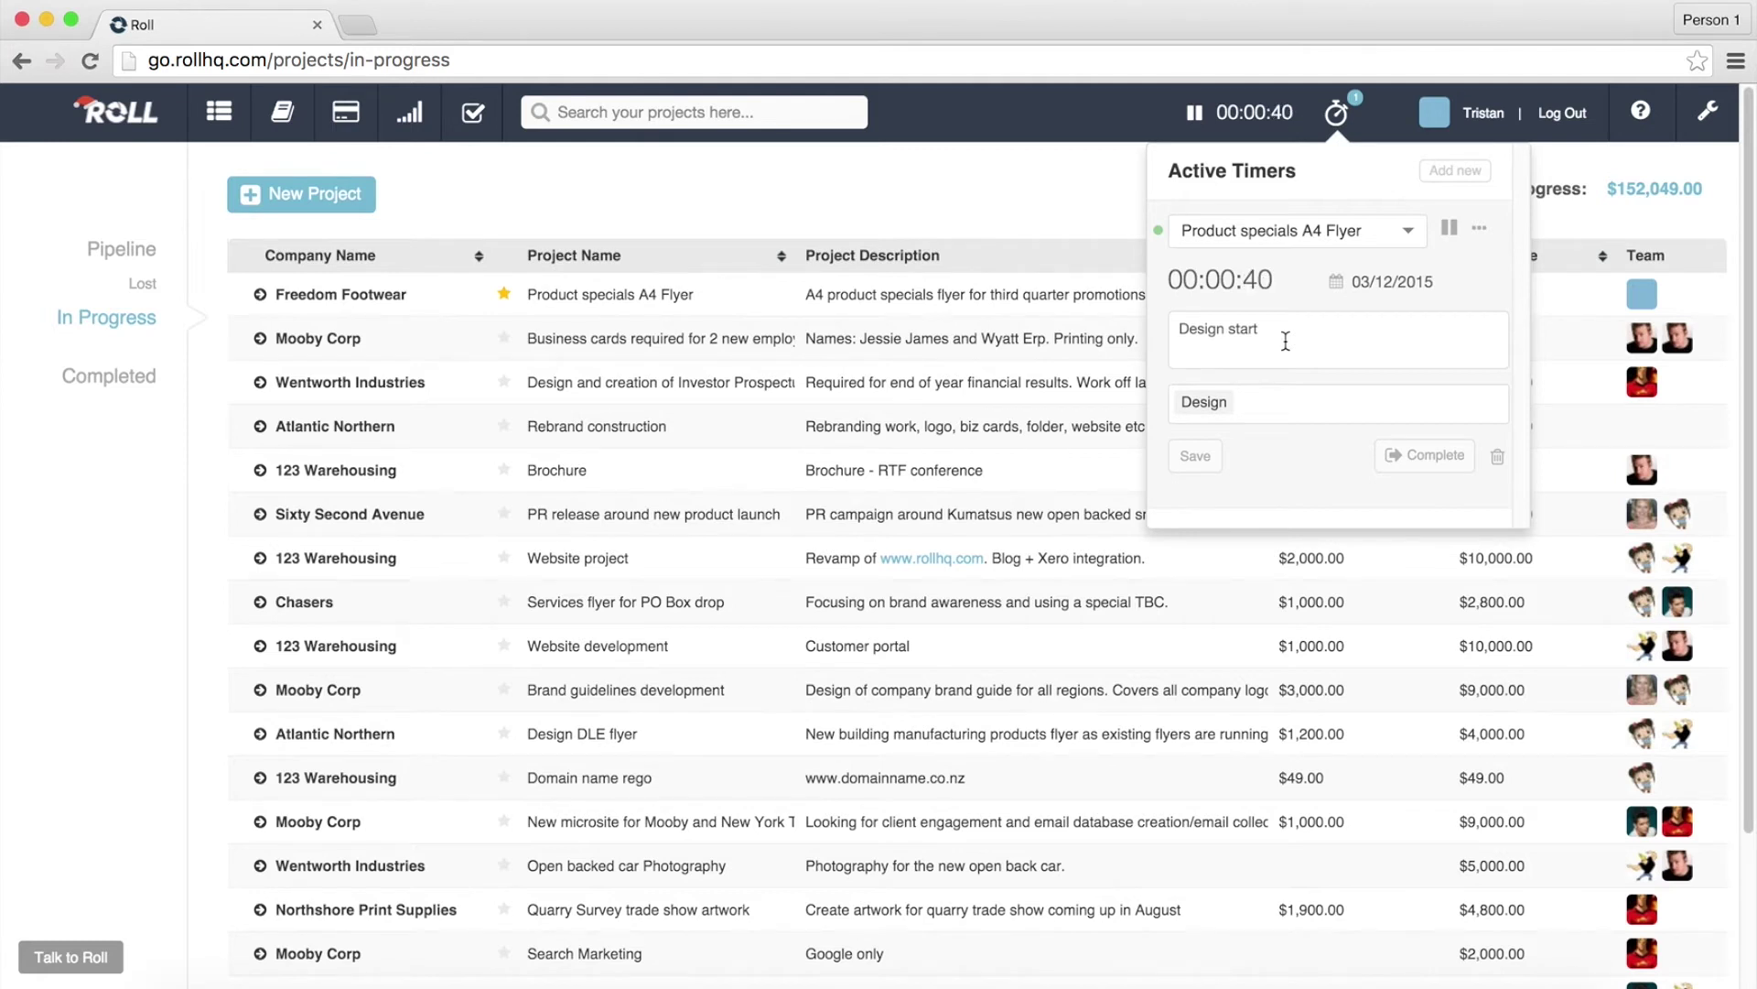
{"action": "left_click", "coordinate": [1201, 463]}
Close the list of active timers, pause the running timer and resume it
{"action": "left_click", "coordinate": [992, 156]}
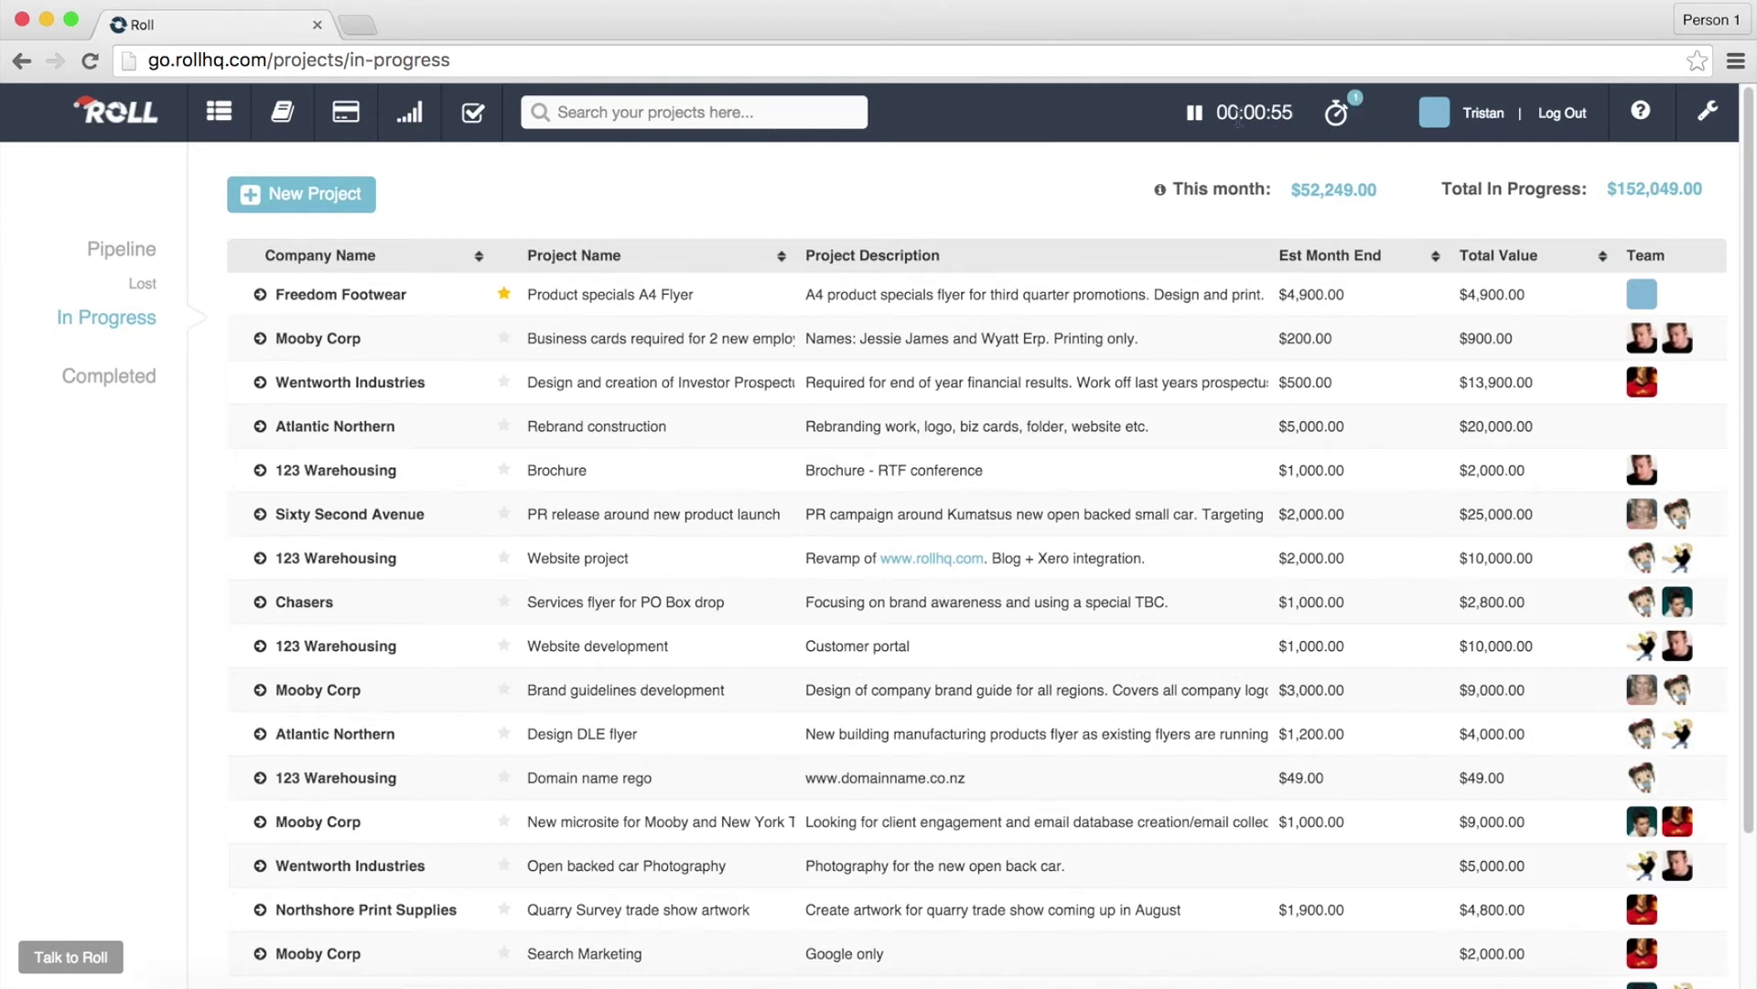
{"action": "left_click", "coordinate": [1199, 117]}
{"action": "left_click", "coordinate": [1199, 117]}
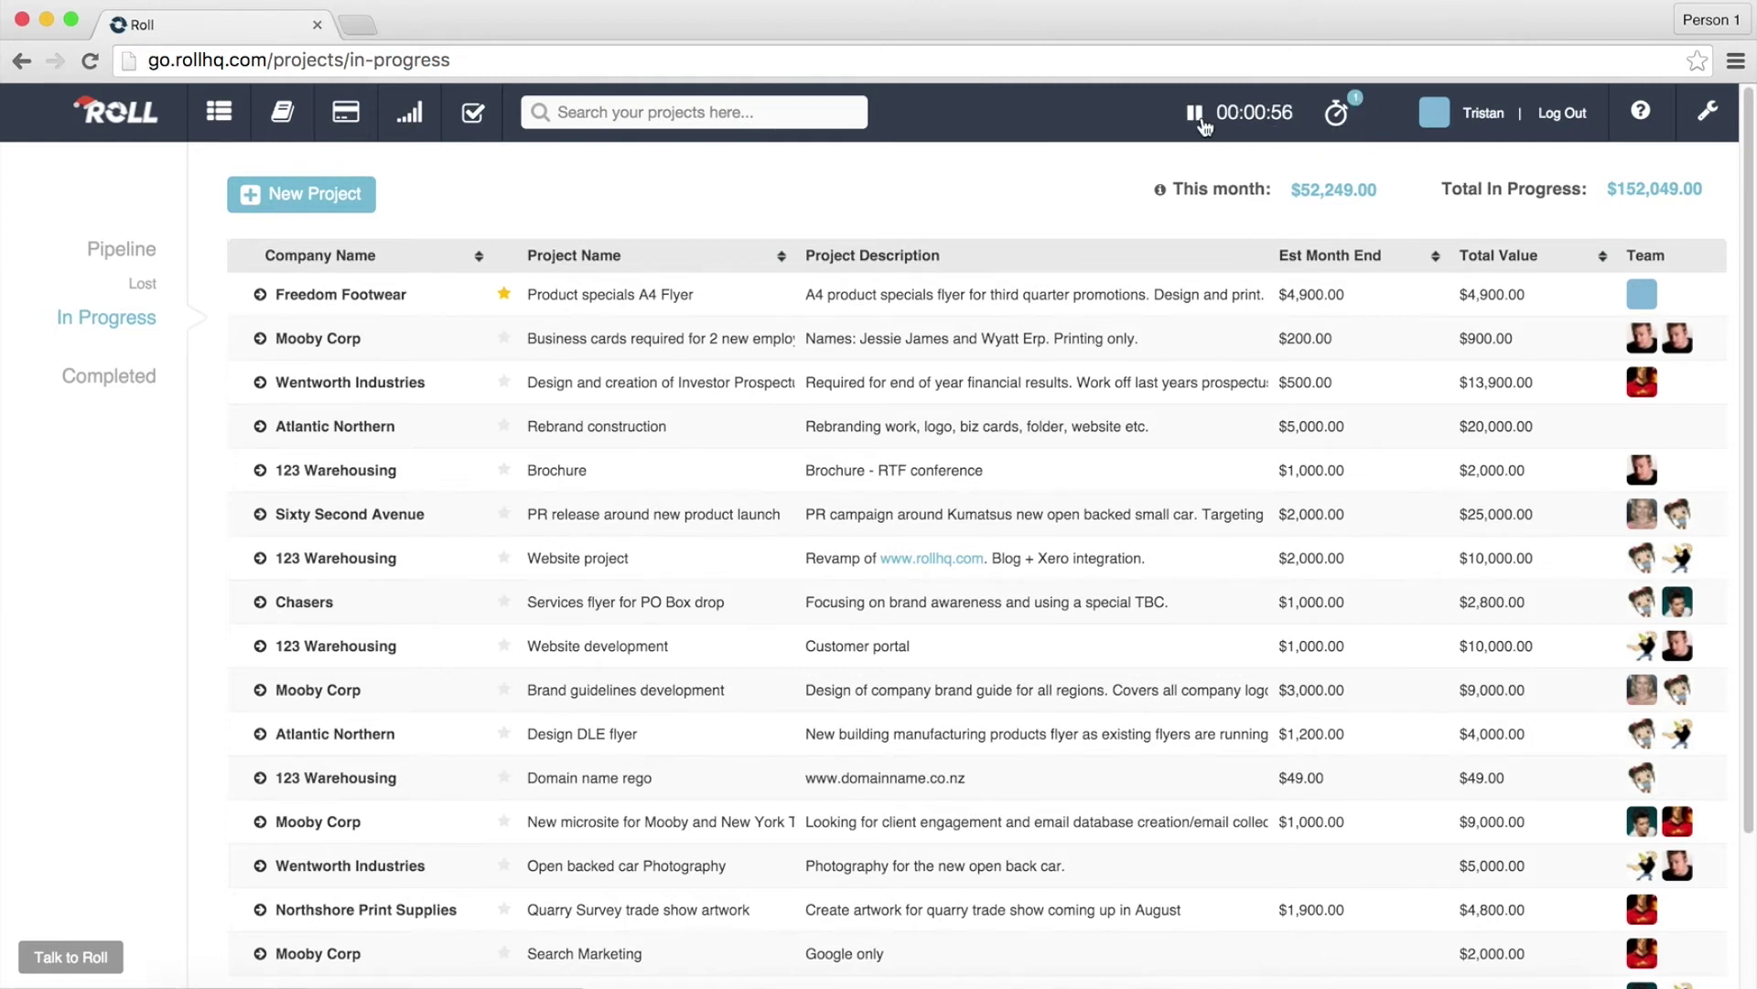
Add a second active timer and assign it to the Smith and Co. project 1000 Market Research project
{"action": "left_click", "coordinate": [1336, 131]}
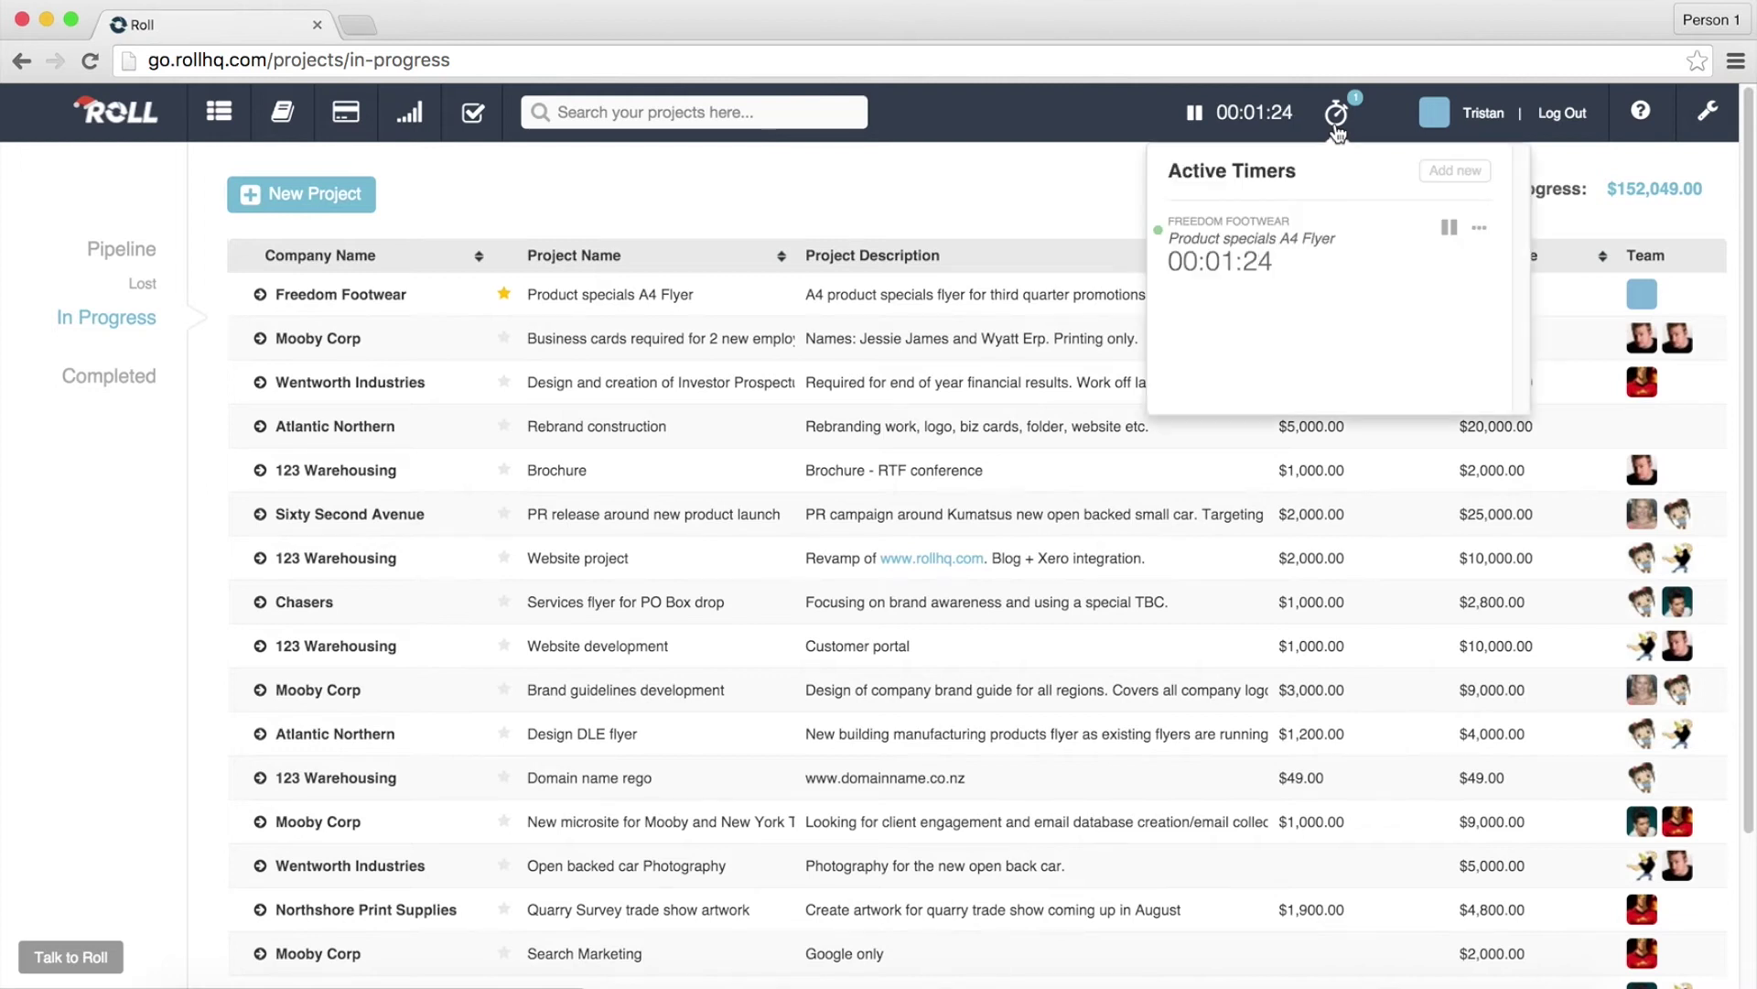
{"action": "left_click", "coordinate": [1452, 174]}
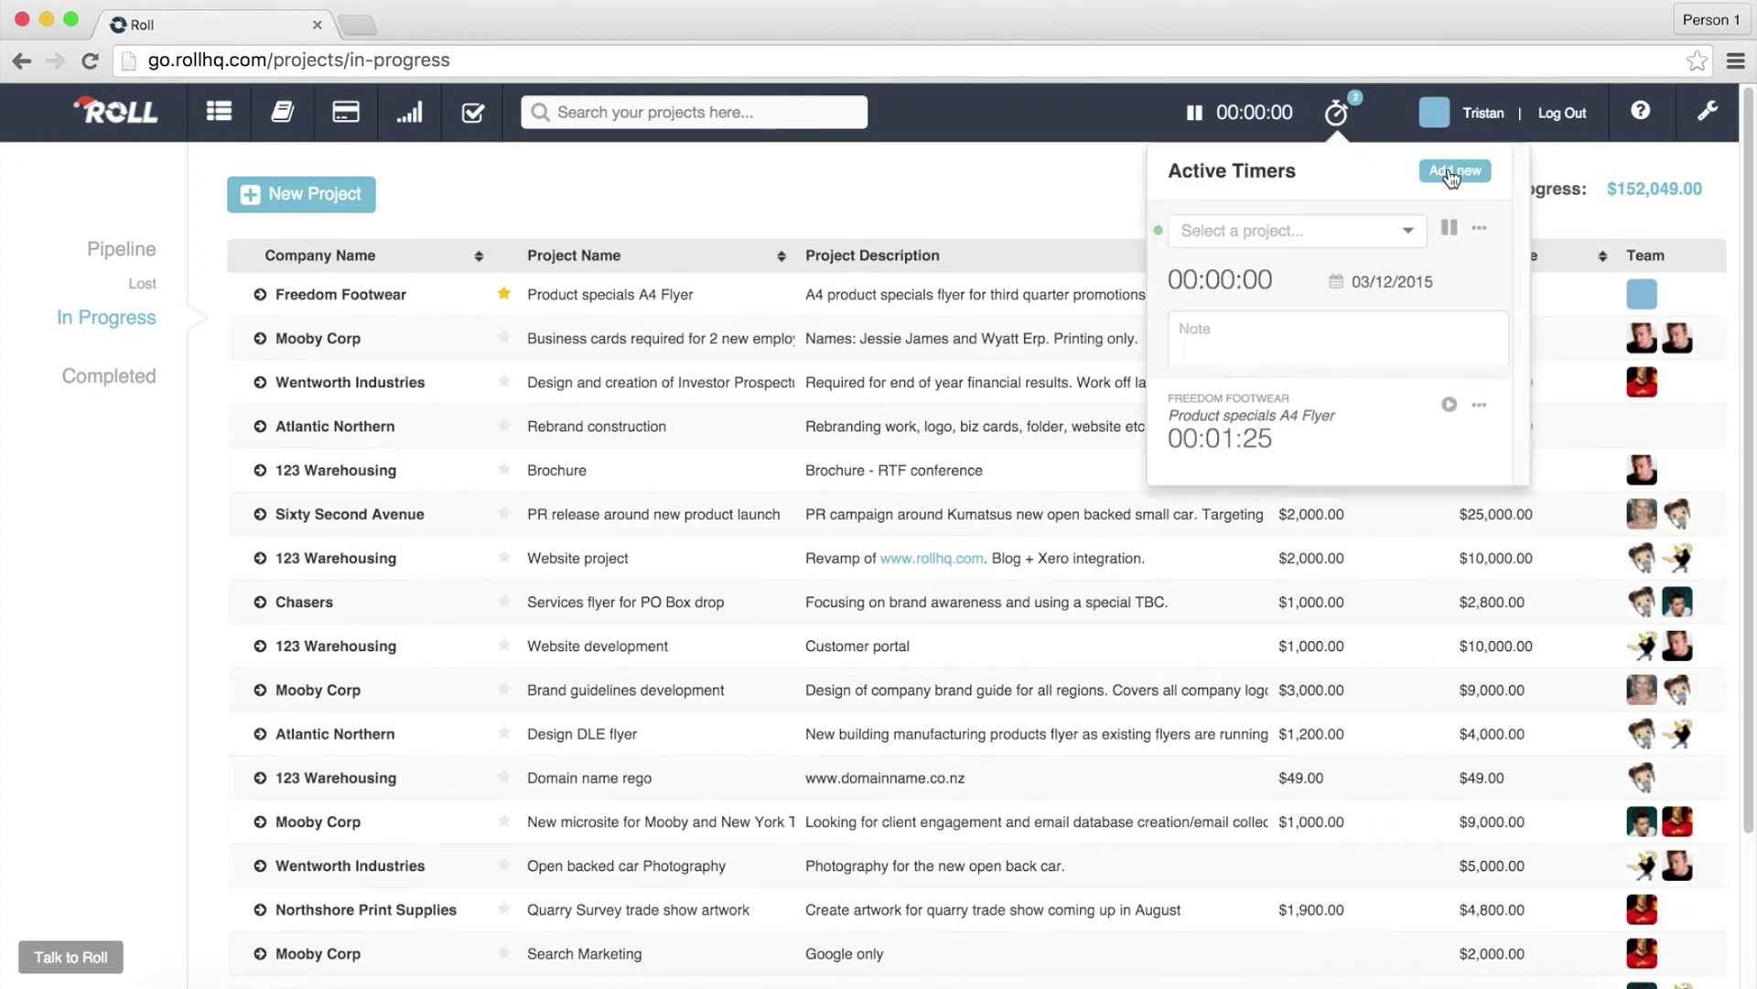
{"action": "left_click", "coordinate": [1408, 229]}
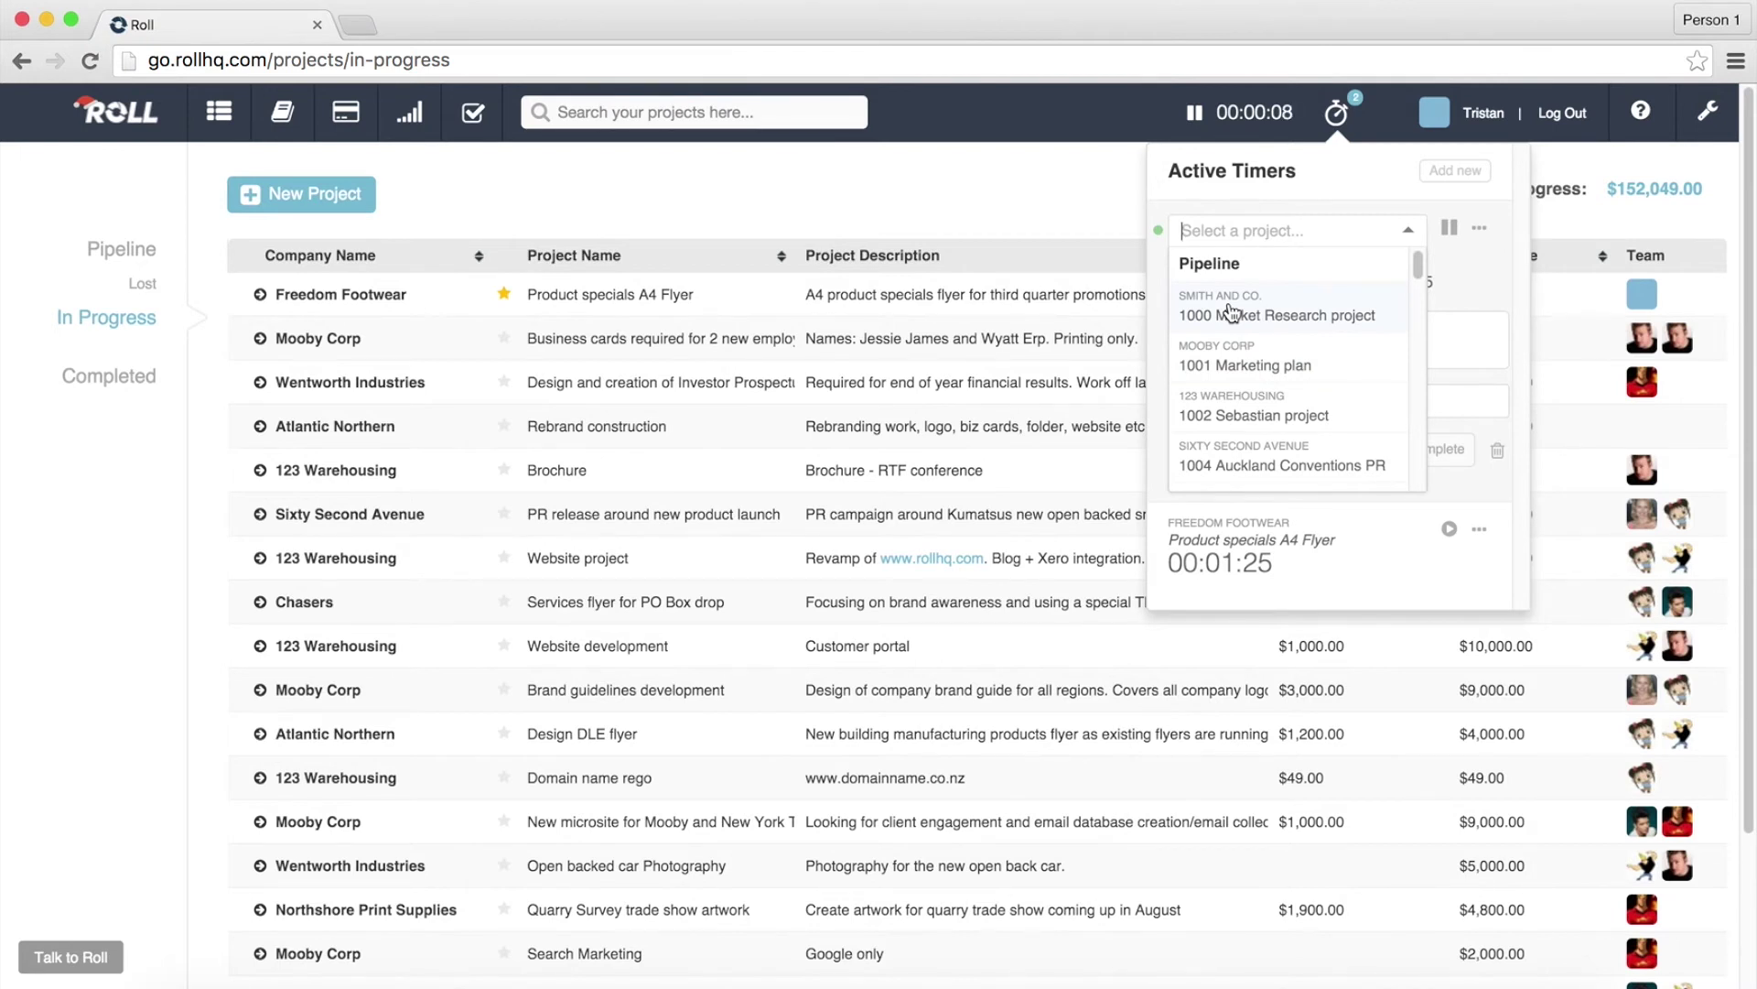
{"action": "left_click", "coordinate": [1291, 316]}
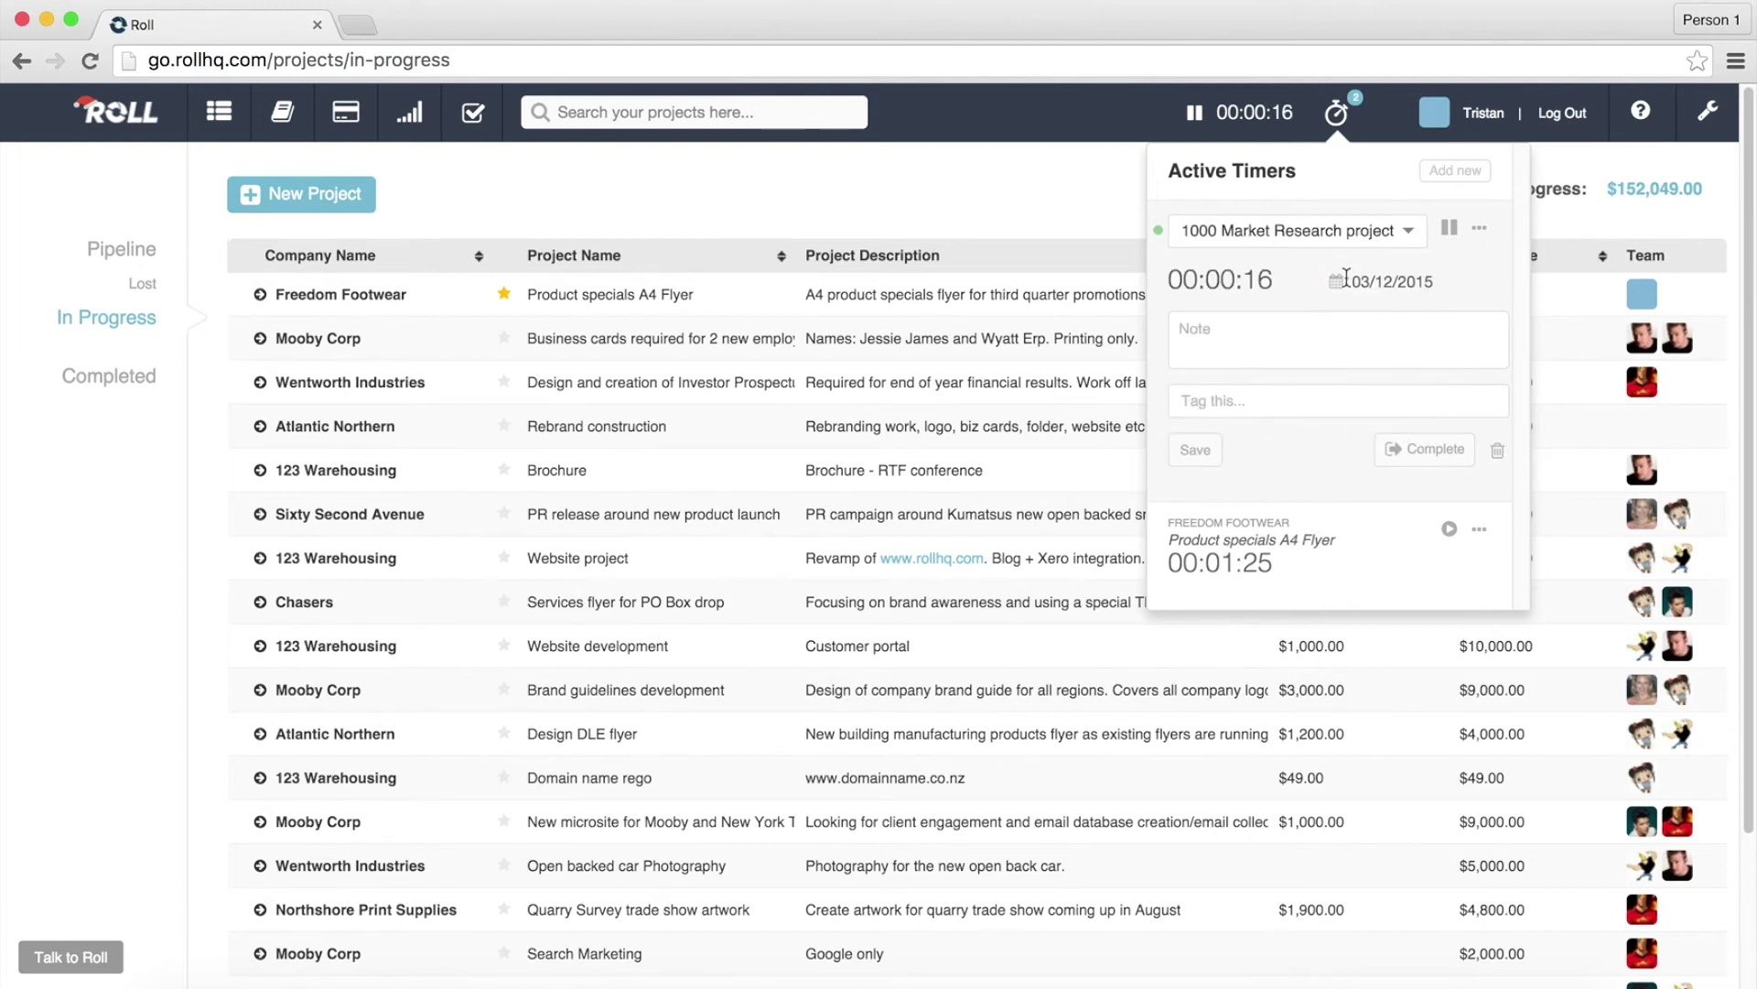
Give the 1000 Market Research project timer the note "Template creation for research findings." and the tag Design, and save it
{"action": "left_click", "coordinate": [1300, 321]}
{"action": "type", "text": "Template crea"}
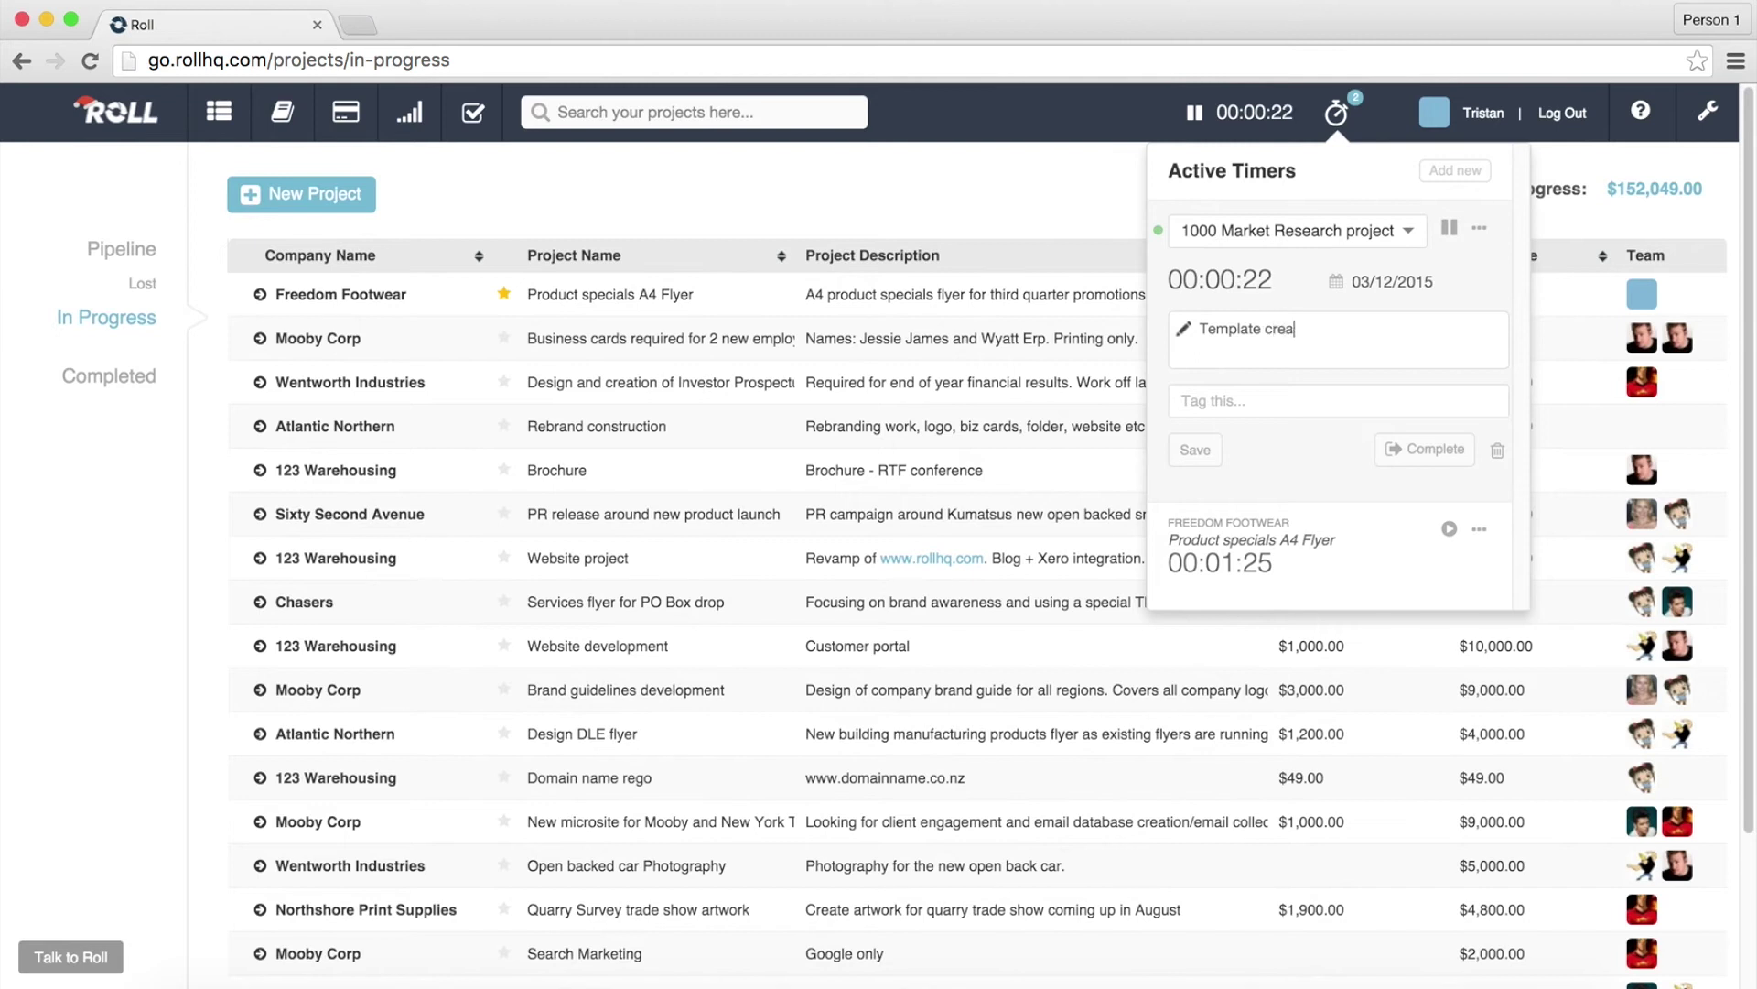
{"action": "type", "text": "tion for resee"}
{"action": "type", "text": "rch finding"}
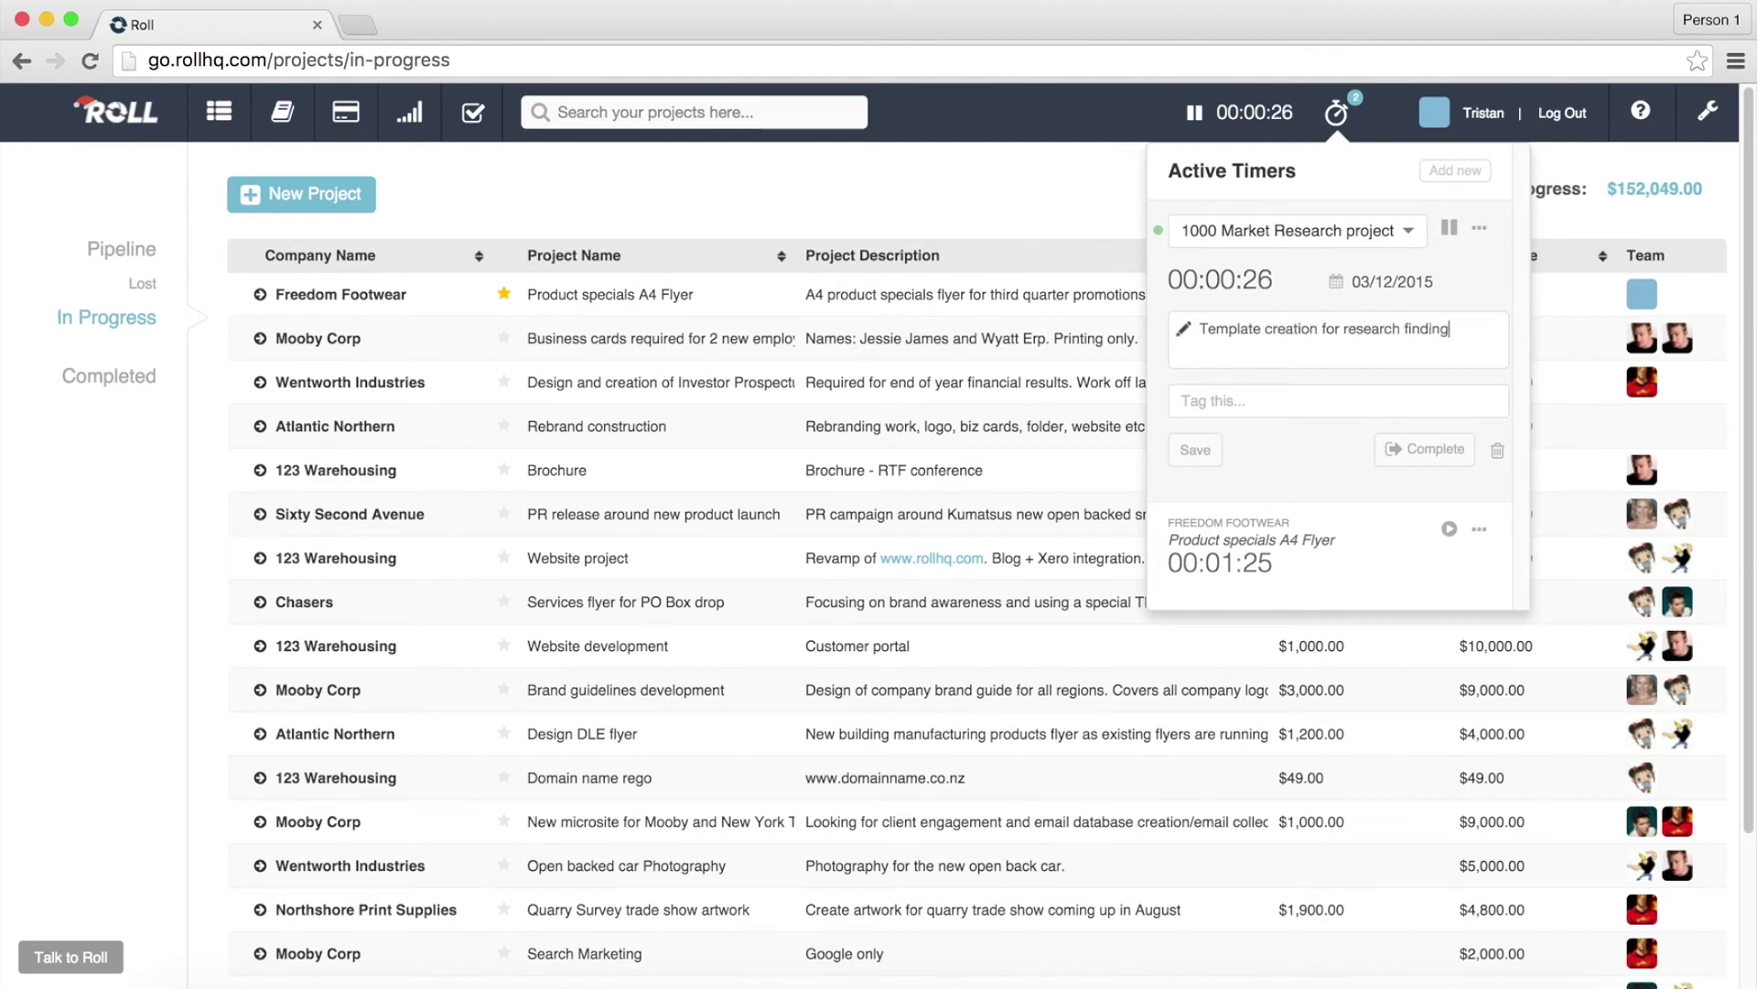
{"action": "type", "text": "s."}
{"action": "left_click", "coordinate": [1240, 395]}
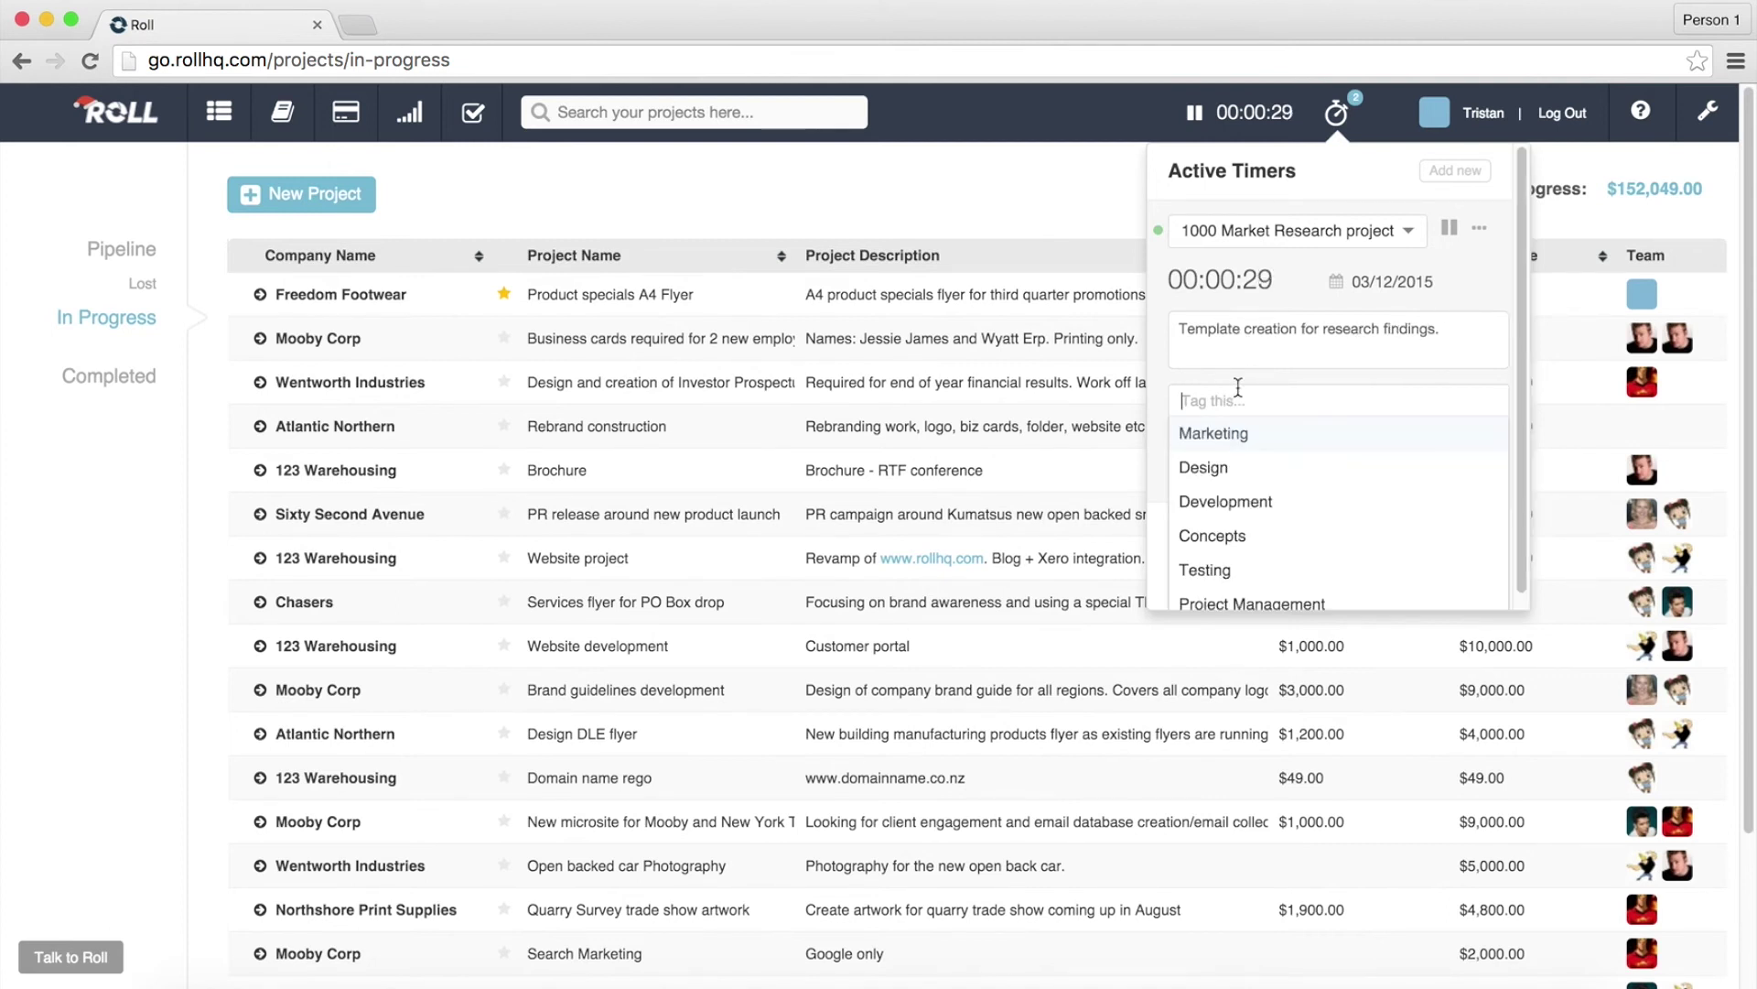
{"action": "left_click", "coordinate": [1218, 467]}
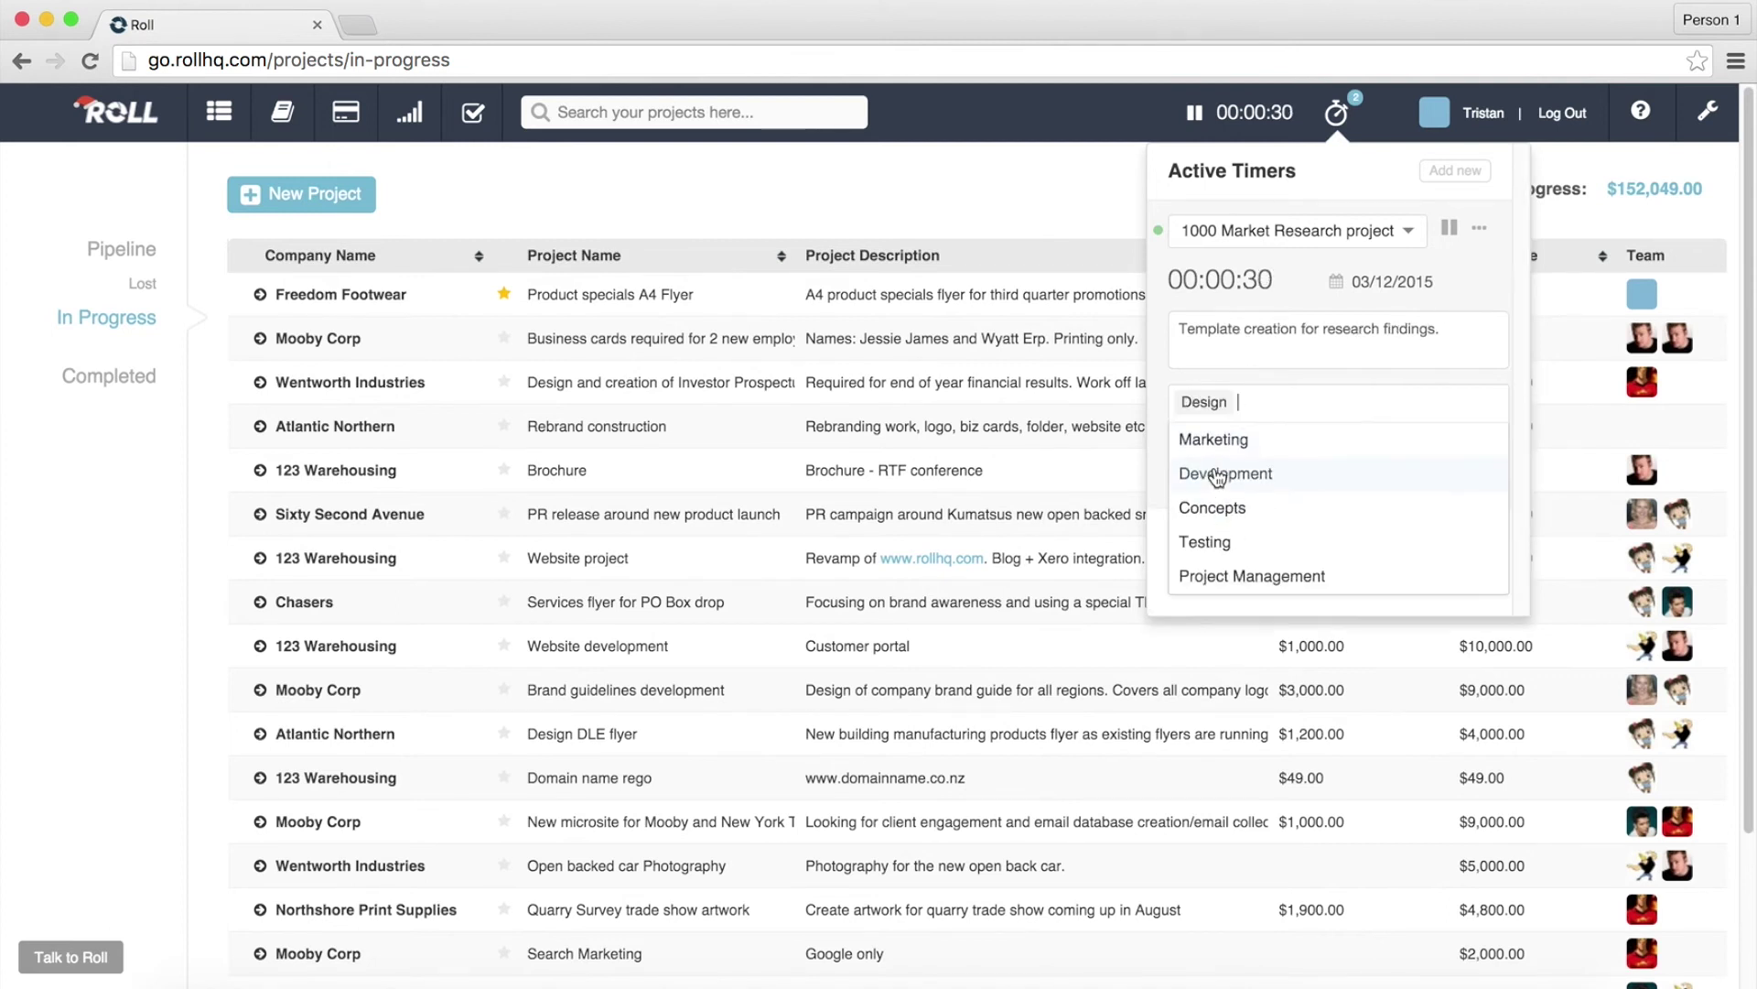
{"action": "left_click", "coordinate": [1265, 373]}
{"action": "left_click", "coordinate": [1197, 456]}
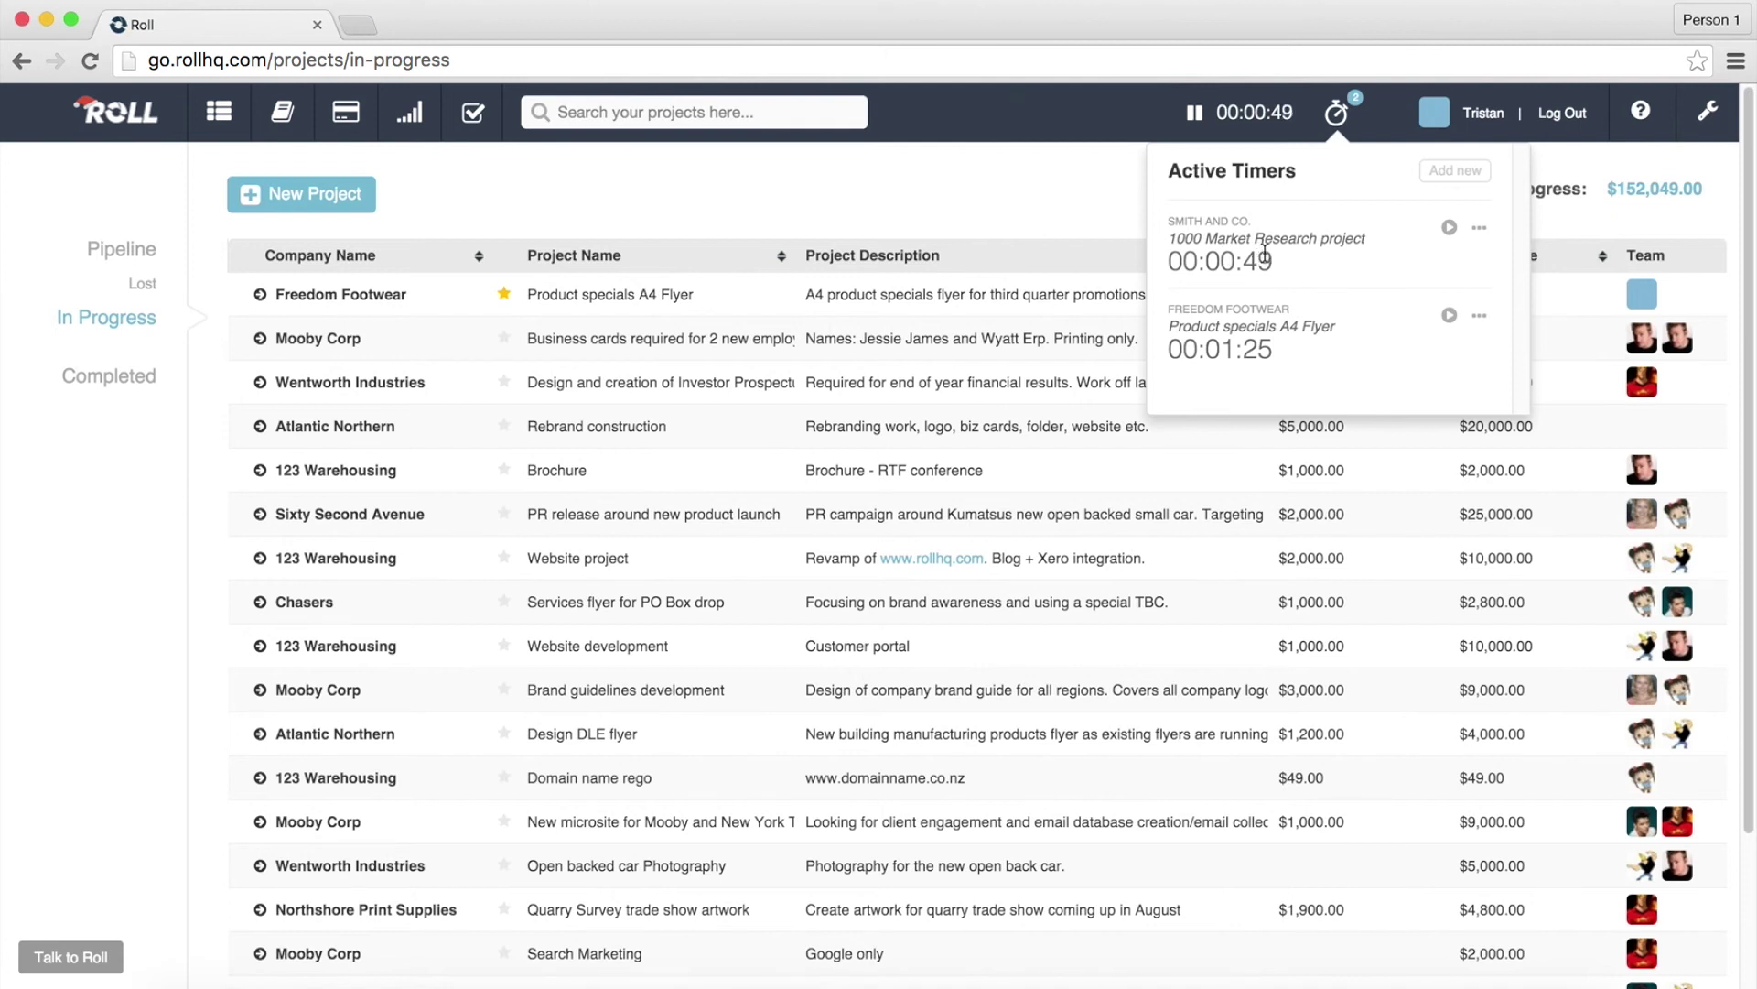
Pause the 1000 Market Research project timer and resume timing on Product specials A4 Flyer
{"action": "left_click", "coordinate": [1448, 228]}
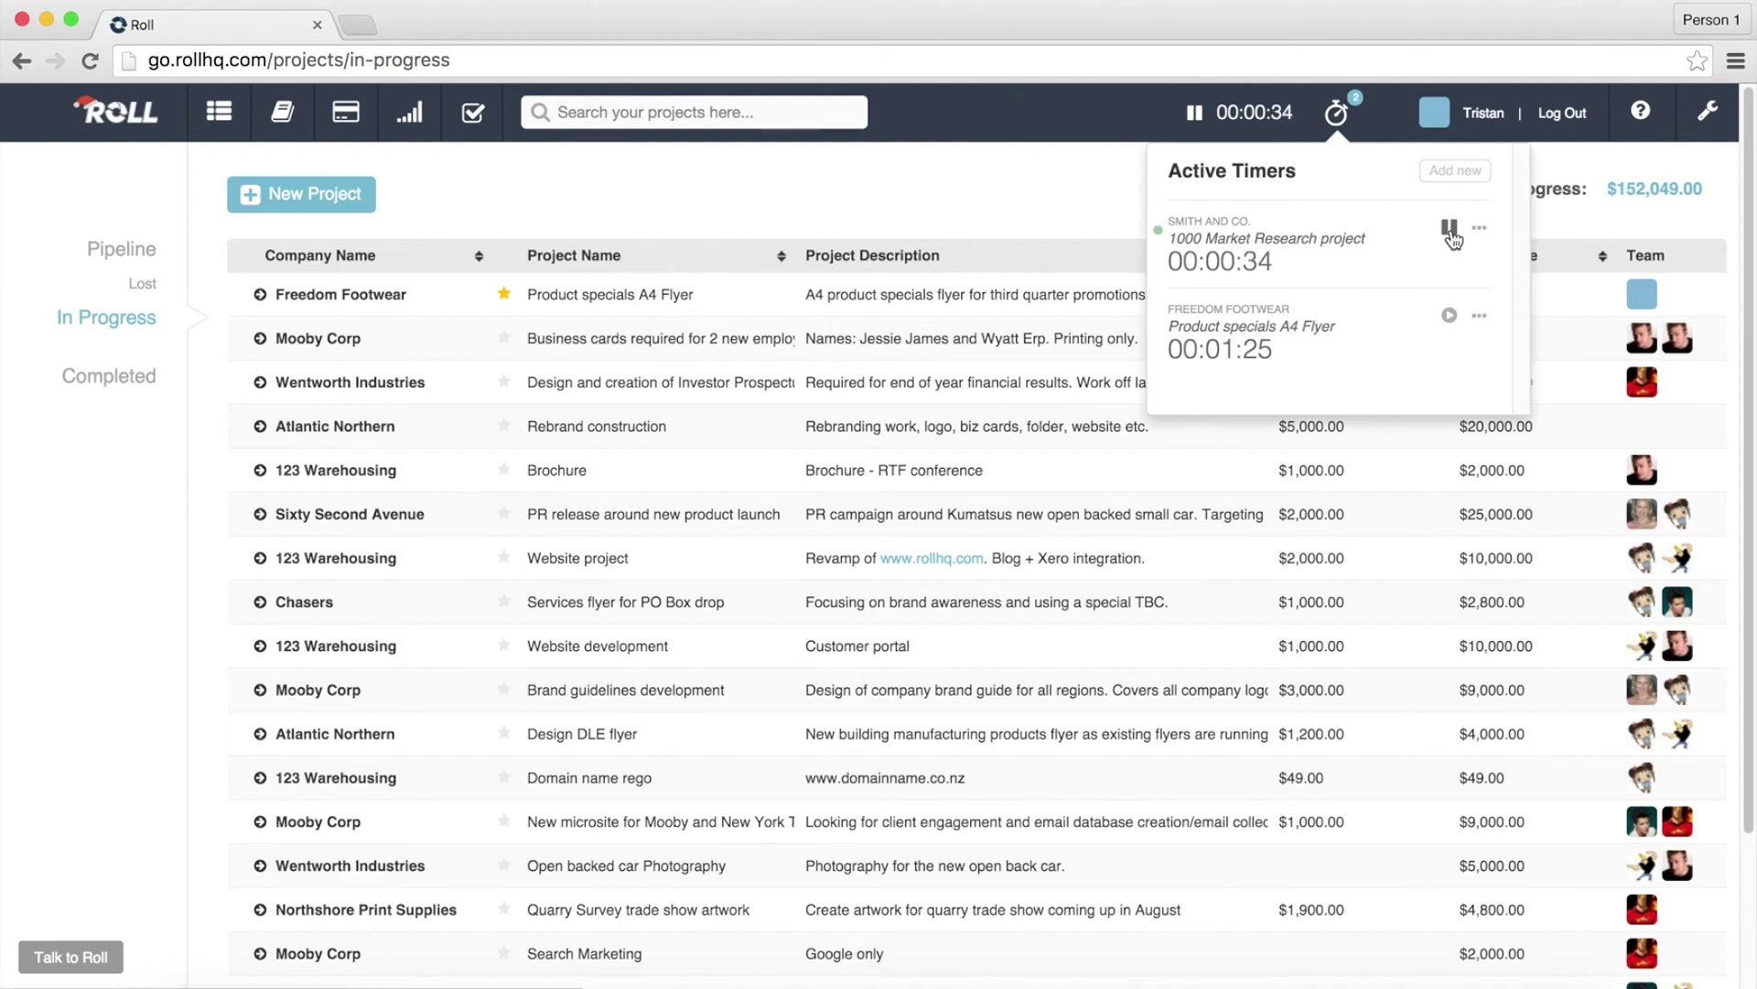
{"action": "left_click", "coordinate": [1450, 231]}
{"action": "left_click", "coordinate": [1450, 316]}
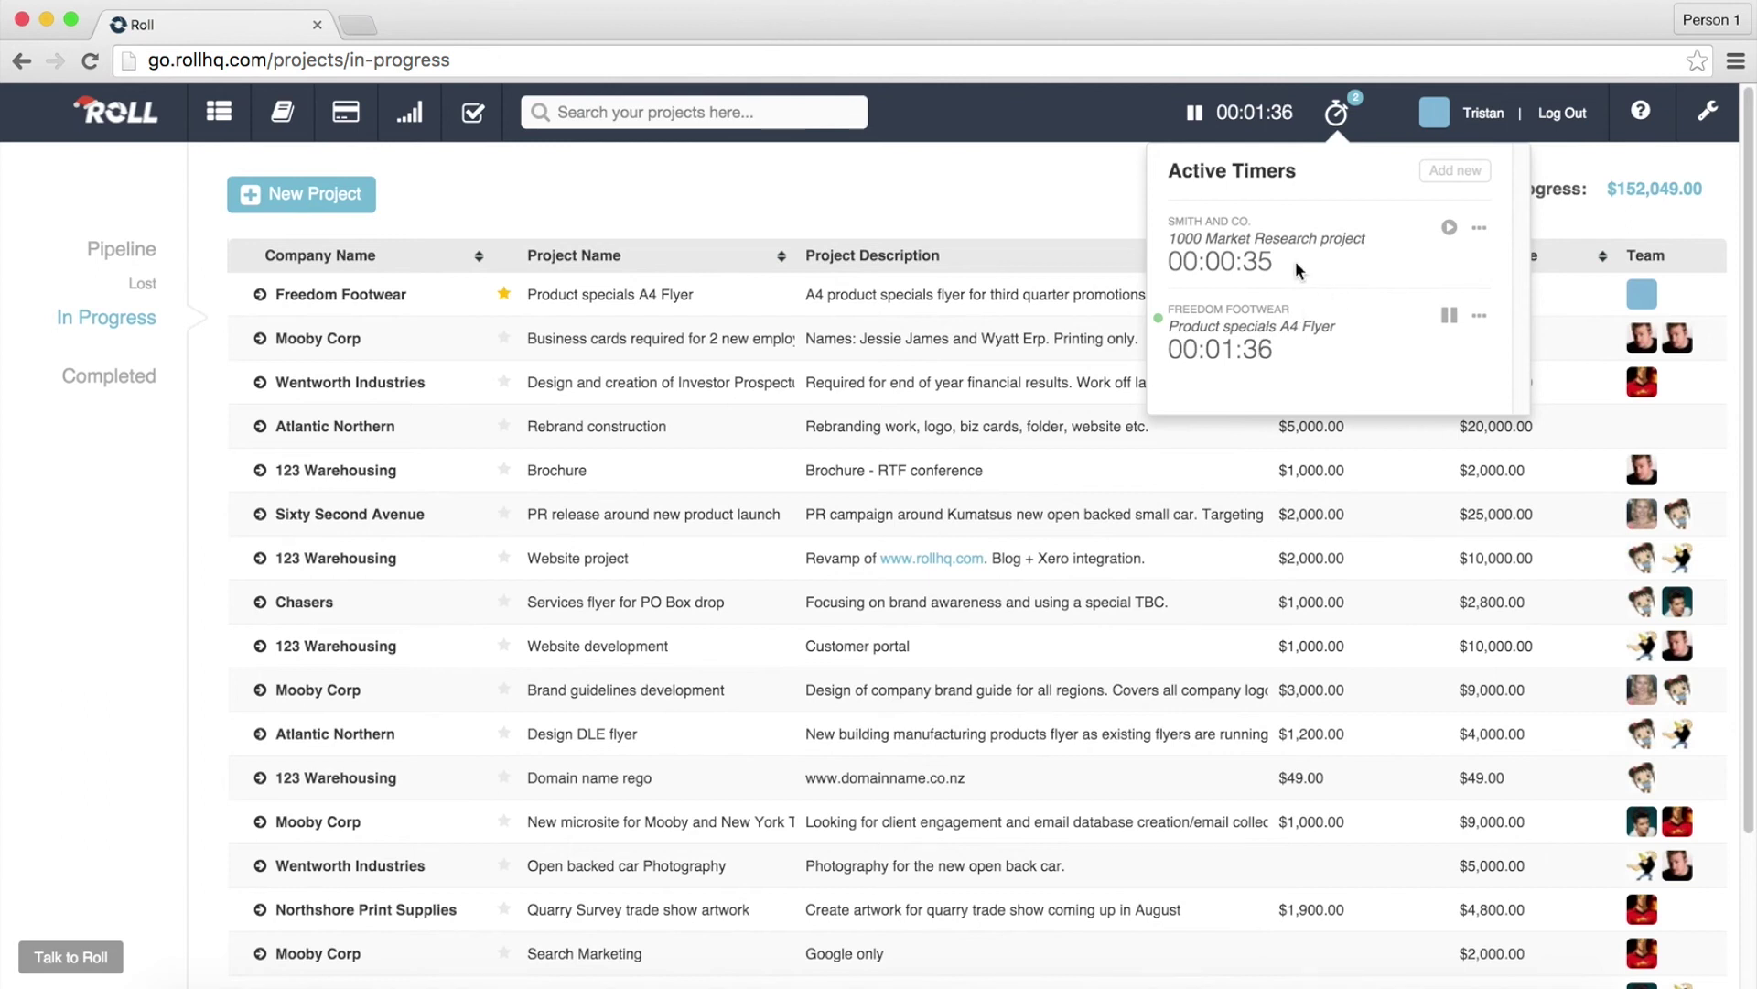
Pause the Product specials A4 Flyer timer and complete it to log its time record
{"action": "left_click", "coordinate": [1479, 316]}
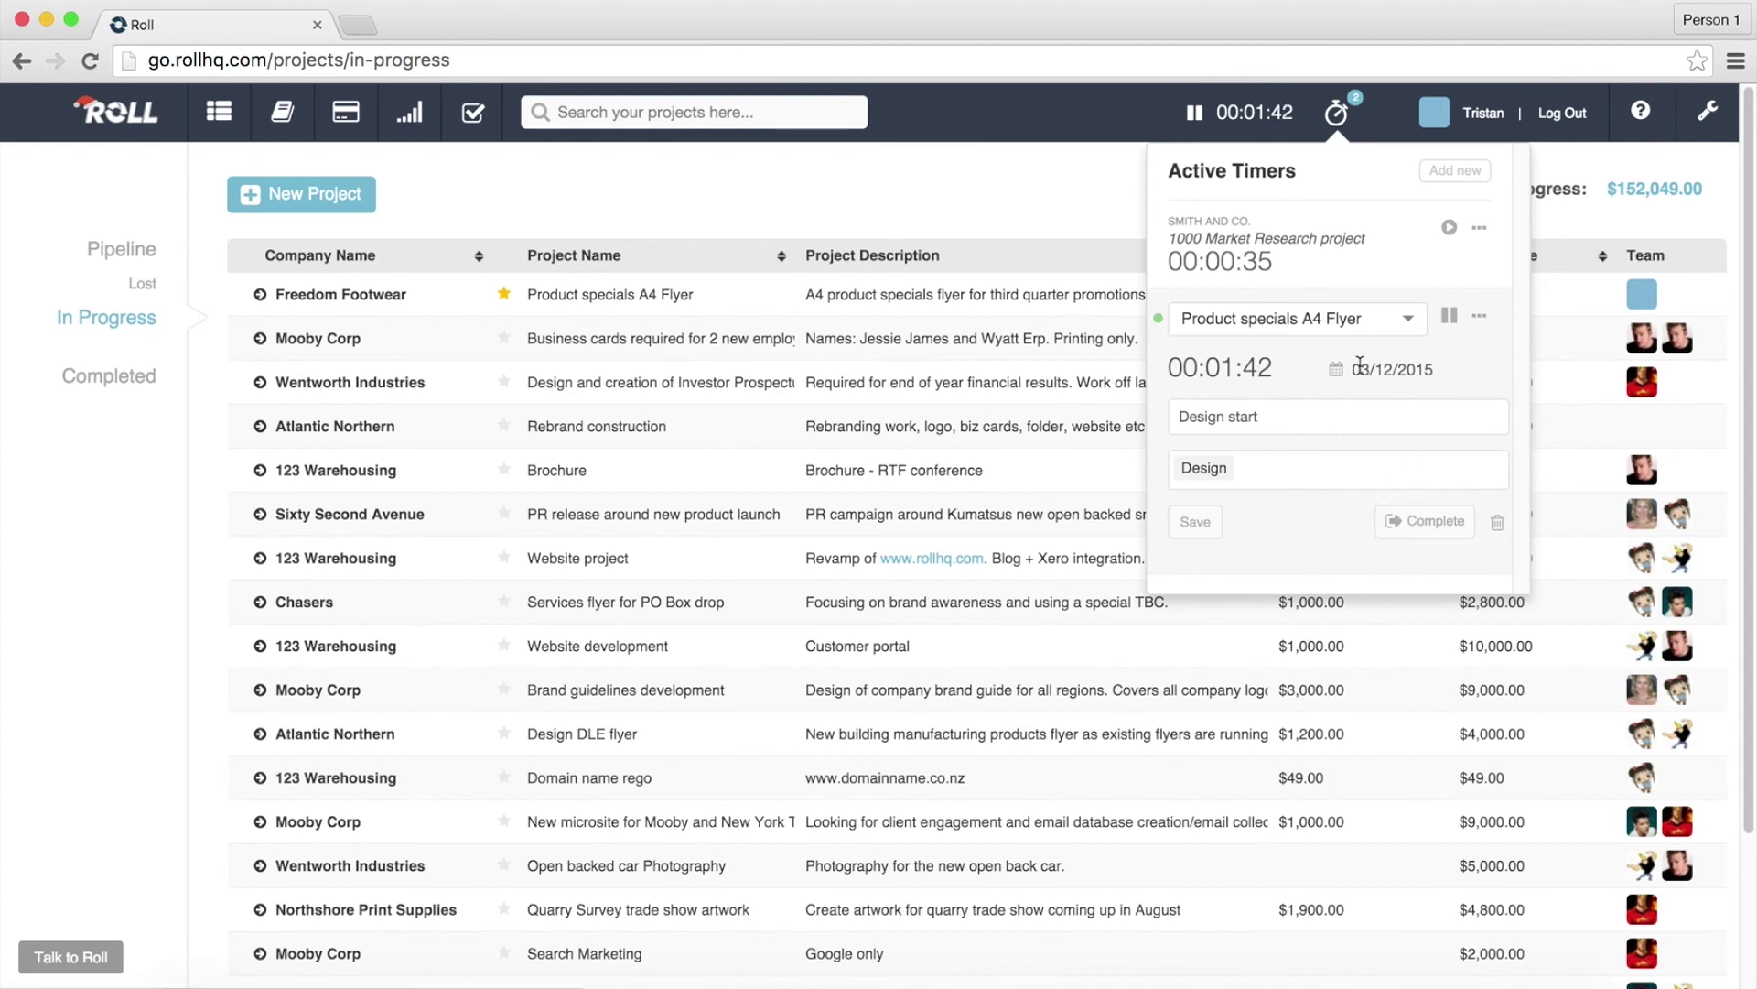
{"action": "left_click", "coordinate": [1448, 316]}
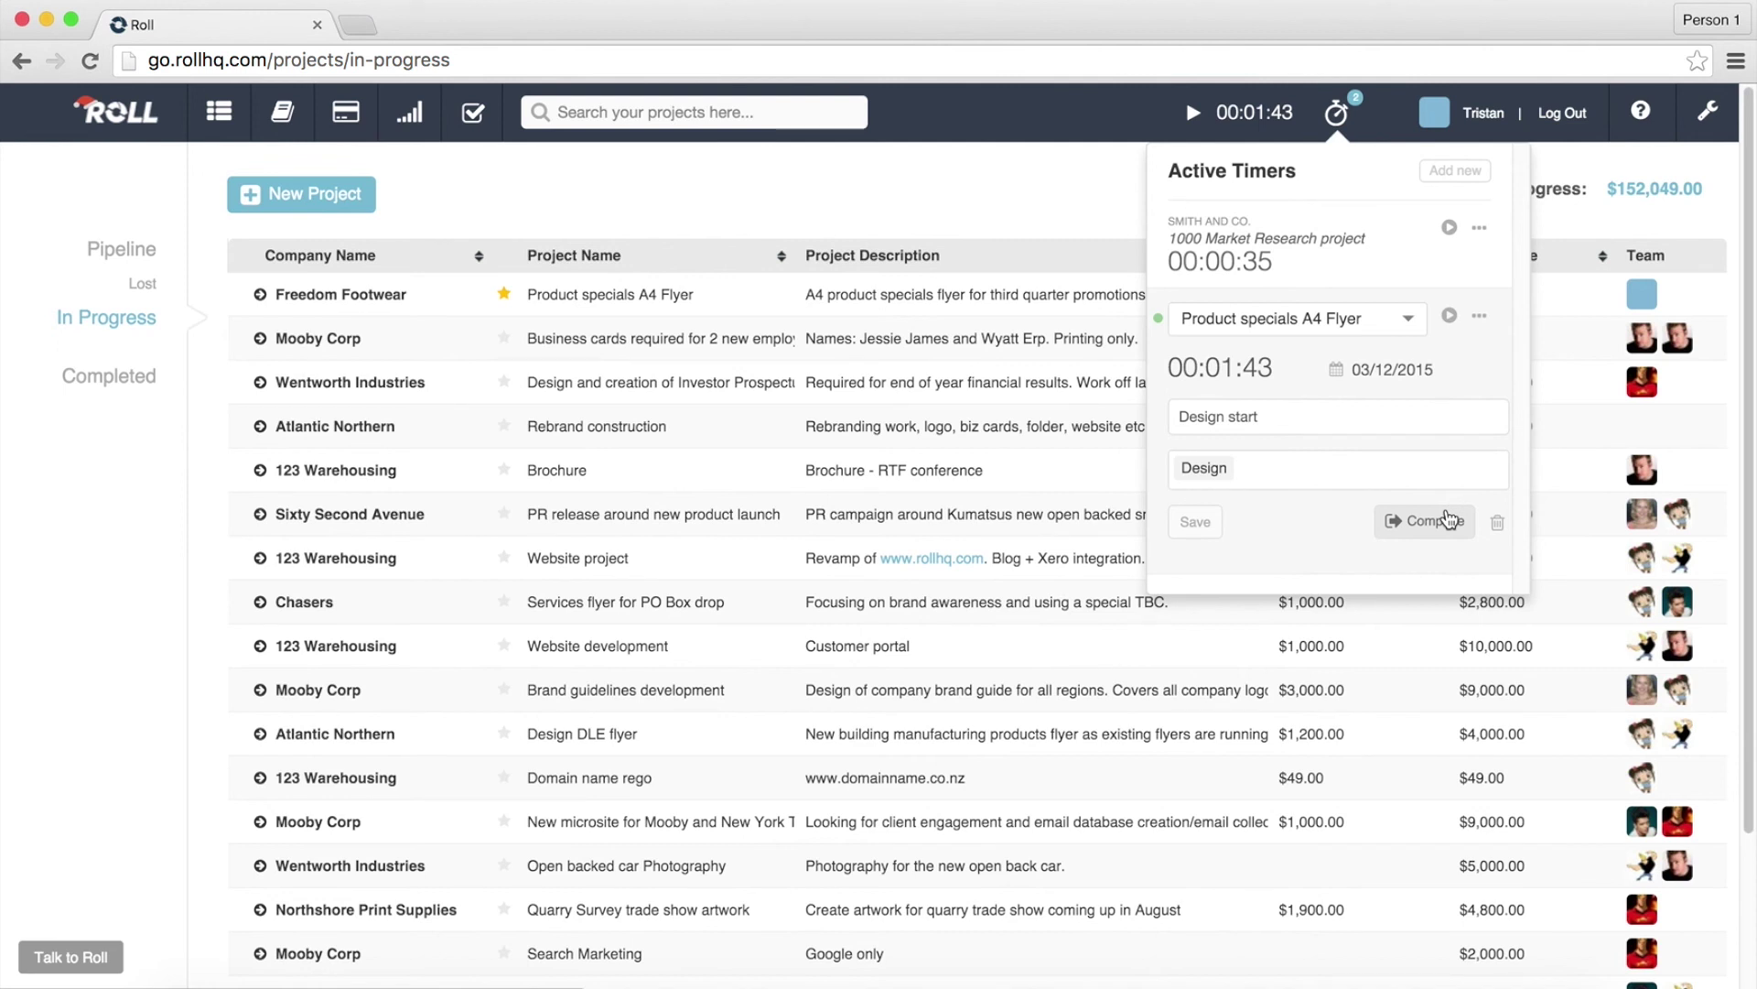
{"action": "left_click", "coordinate": [1446, 518]}
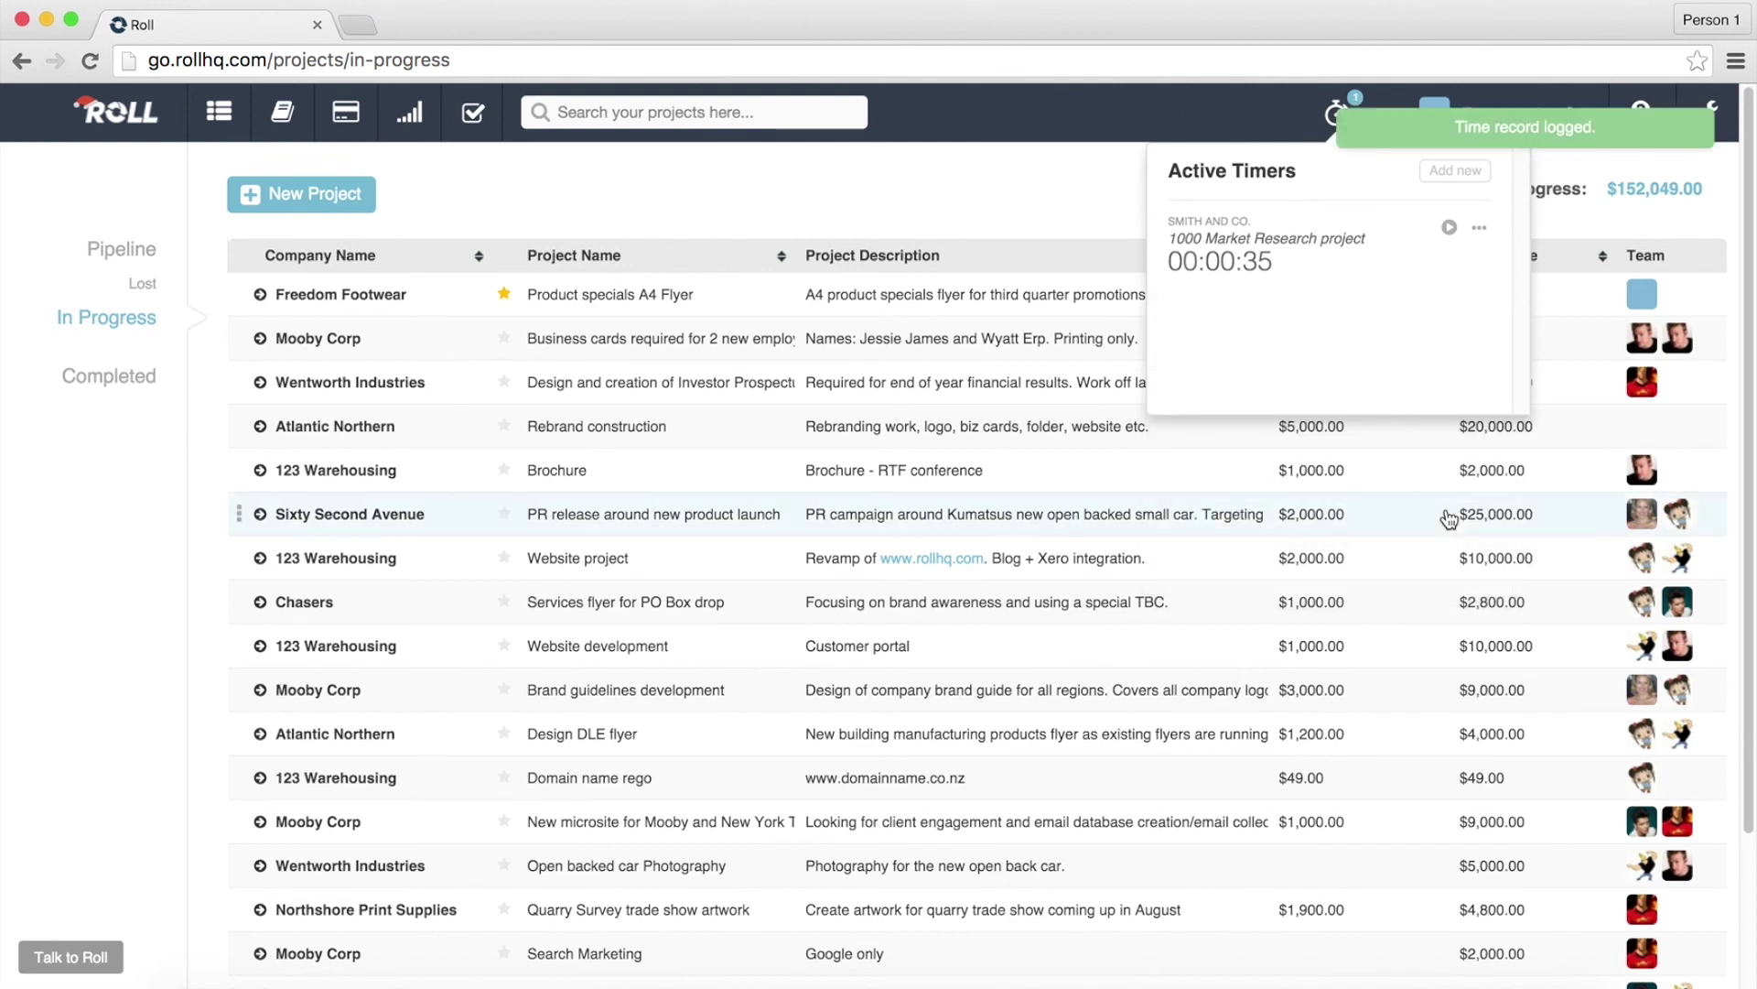